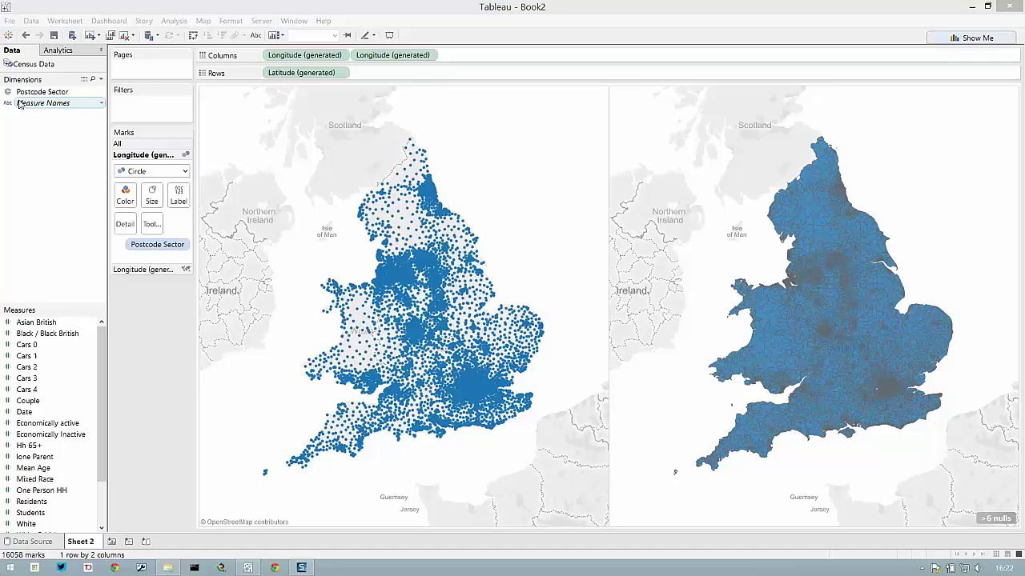
- Review Postcode Sector's geographic role options, with GB Postcode Sectors assigned and custom roles like EnglandCCGs
{"action": "right_click", "coordinate": [42, 93]}
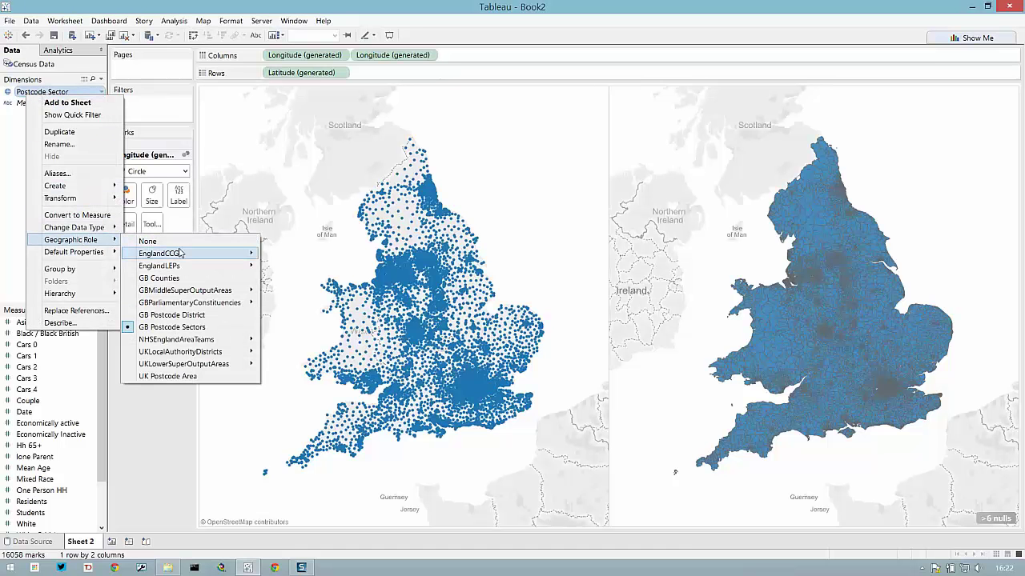
{"action": "mouse_move", "coordinate": [181, 254]}
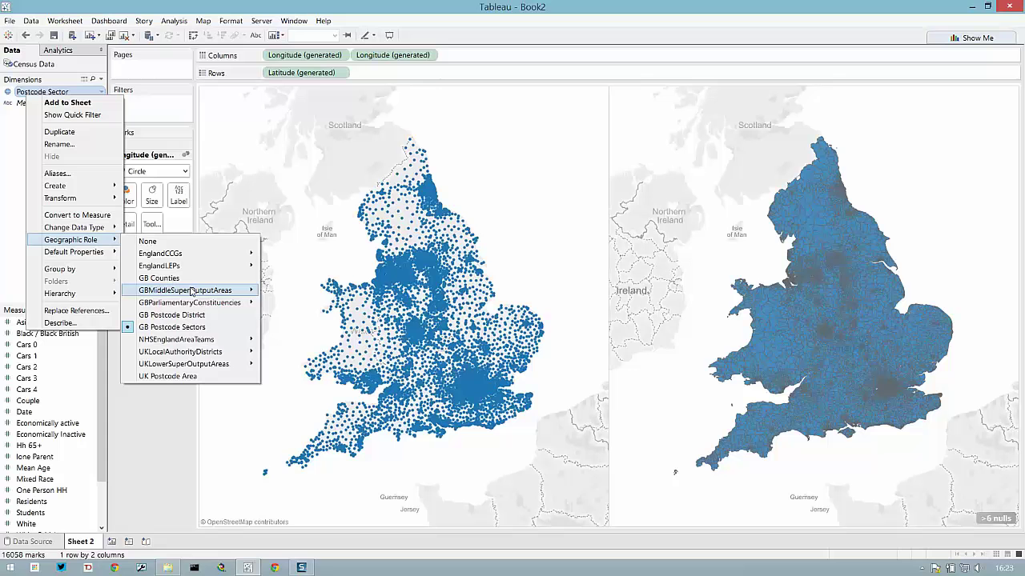
{"action": "mouse_move", "coordinate": [204, 308]}
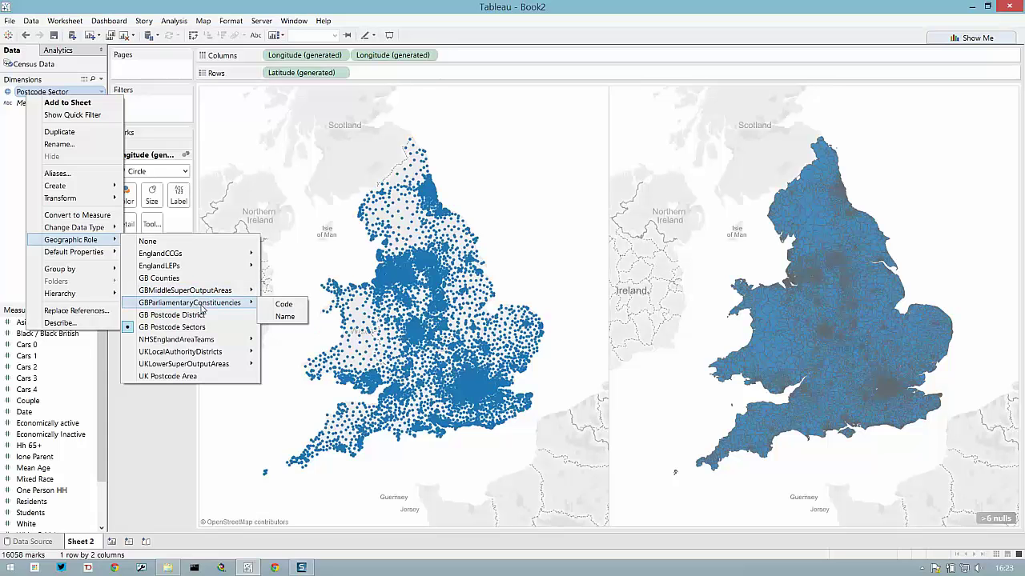
{"action": "mouse_move", "coordinate": [207, 353]}
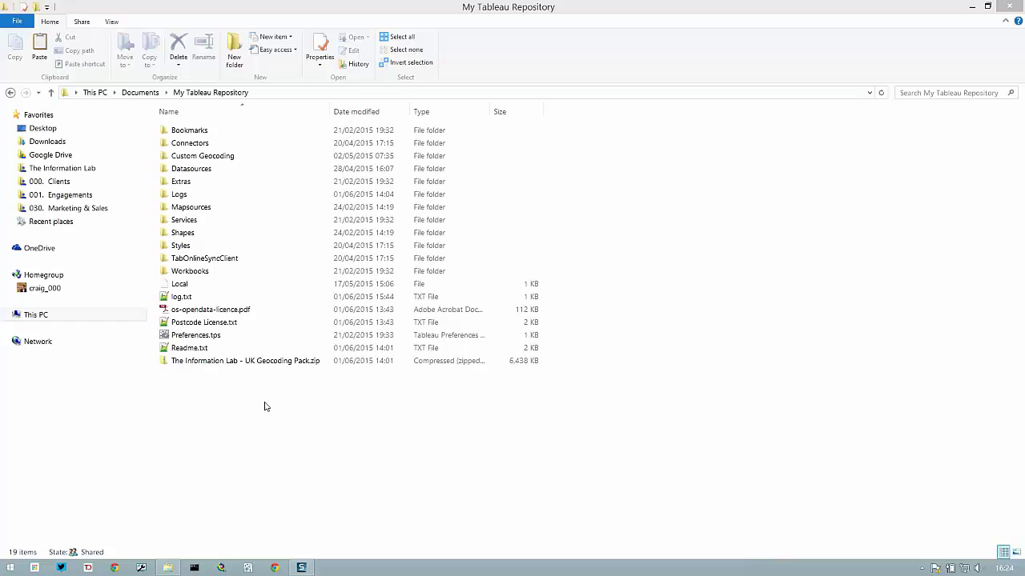
- Copy the Local Data folder from inside the UK Geocoding Pack zip
{"action": "double_click", "coordinate": [259, 360]}
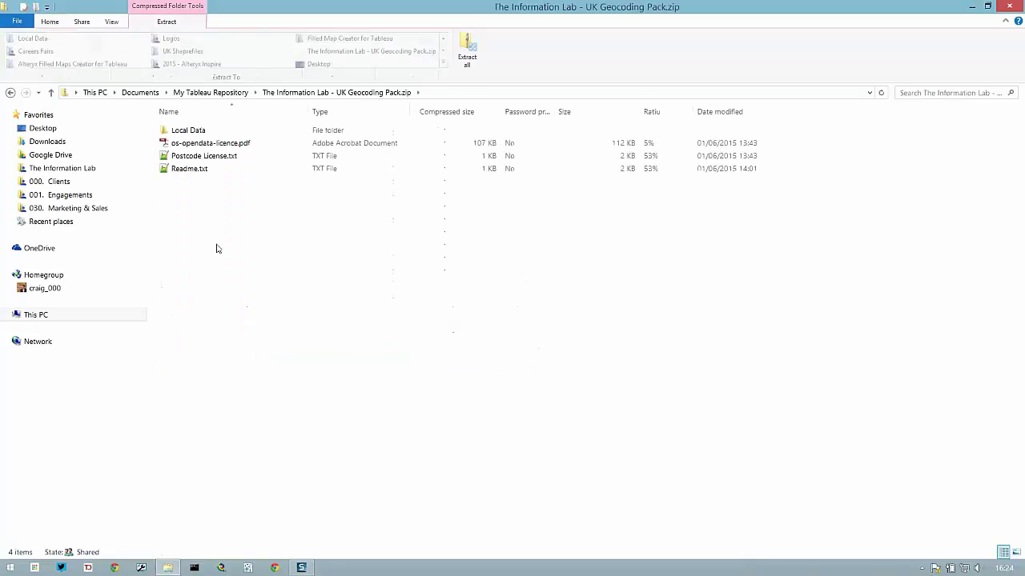
{"action": "left_click", "coordinate": [187, 132]}
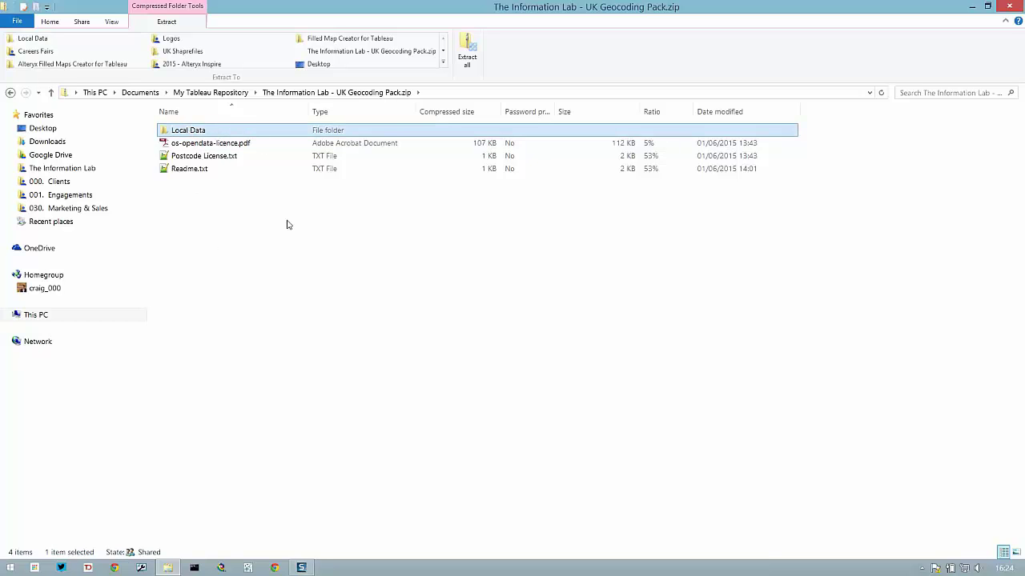
{"action": "right_click", "coordinate": [228, 132]}
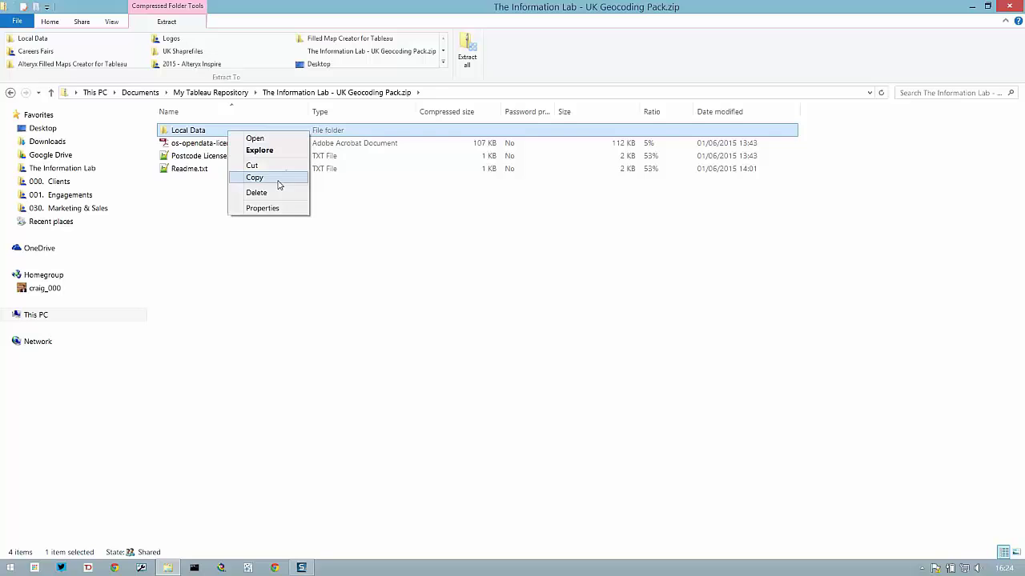
{"action": "left_click", "coordinate": [278, 180]}
- Paste Local Data into My Tableau Repository and return to Tableau Desktop
{"action": "left_click", "coordinate": [240, 93]}
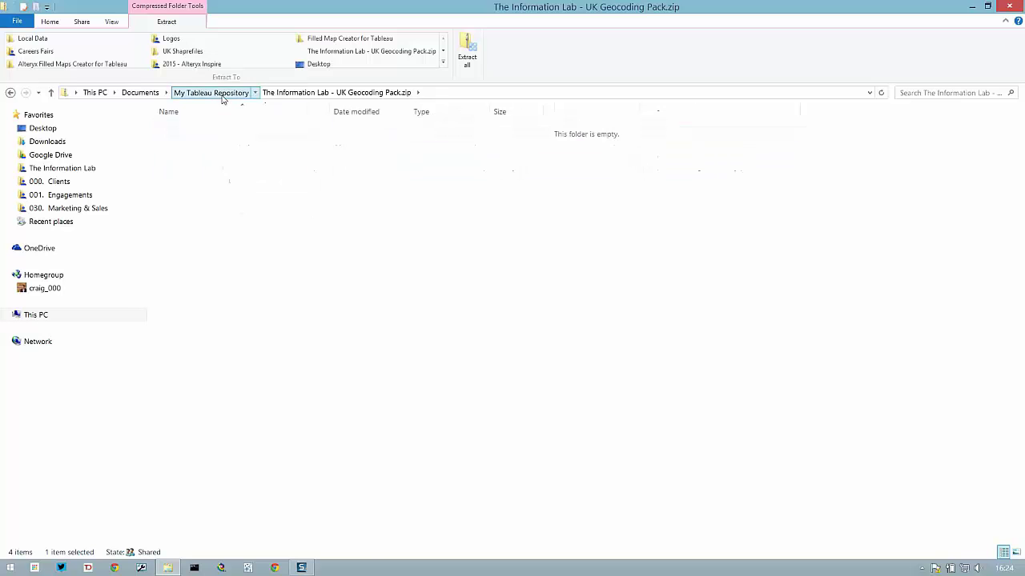
{"action": "left_click", "coordinate": [253, 432]}
{"action": "right_click", "coordinate": [248, 421]}
{"action": "left_click", "coordinate": [275, 494]}
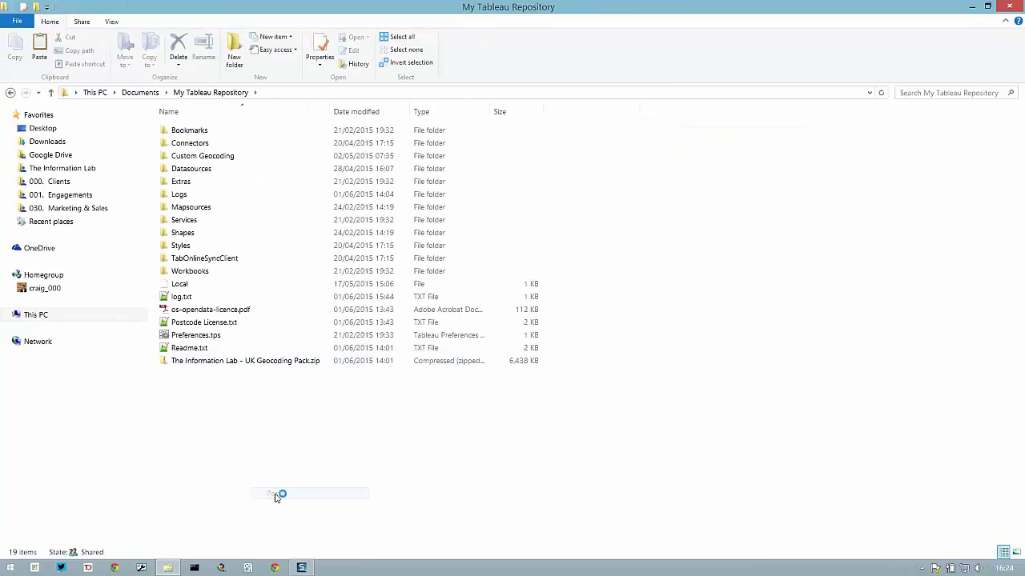
{"action": "left_click", "coordinate": [260, 512]}
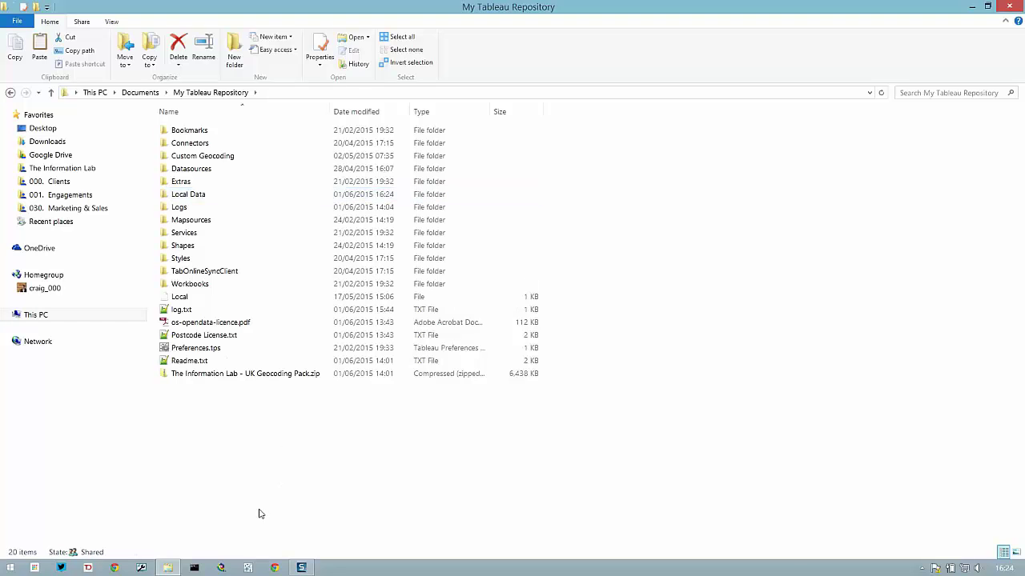
{"action": "left_click", "coordinate": [248, 568]}
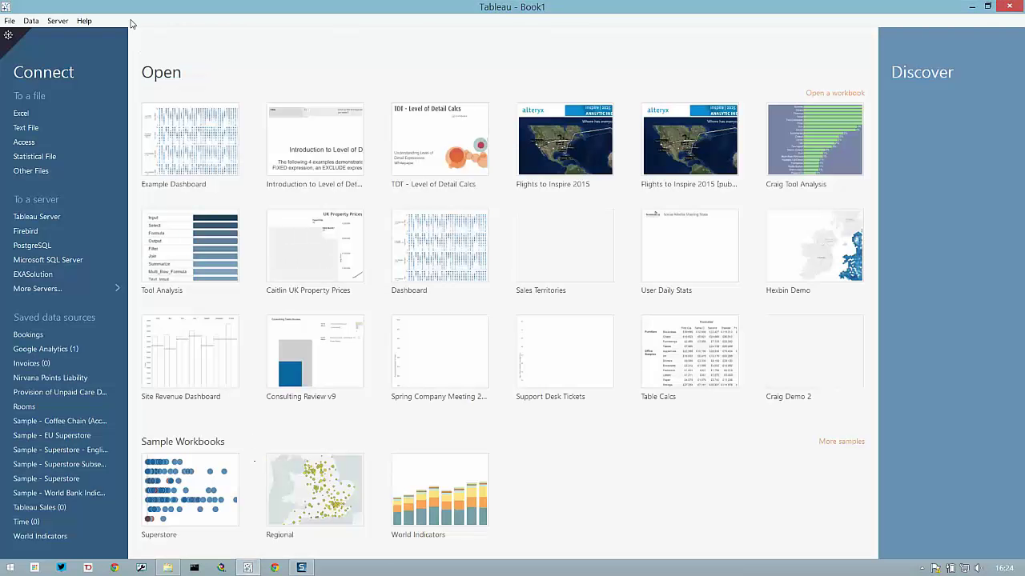
- Open the Census Data.tde extract from the Desktop and go to Sheet 1
{"action": "left_click", "coordinate": [41, 173]}
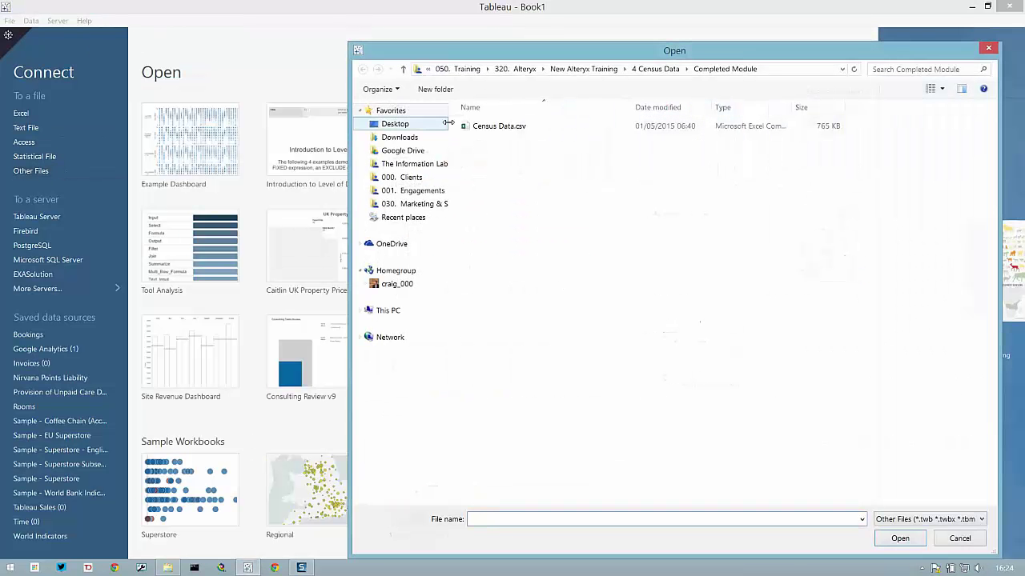
{"action": "left_click", "coordinate": [429, 128]}
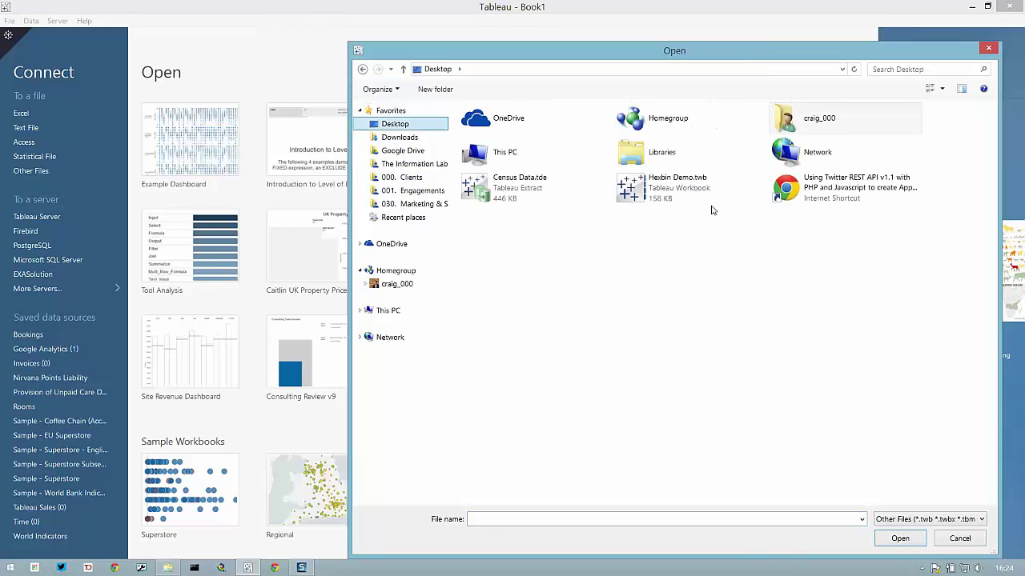
{"action": "left_click", "coordinate": [540, 193]}
{"action": "double_click", "coordinate": [540, 194]}
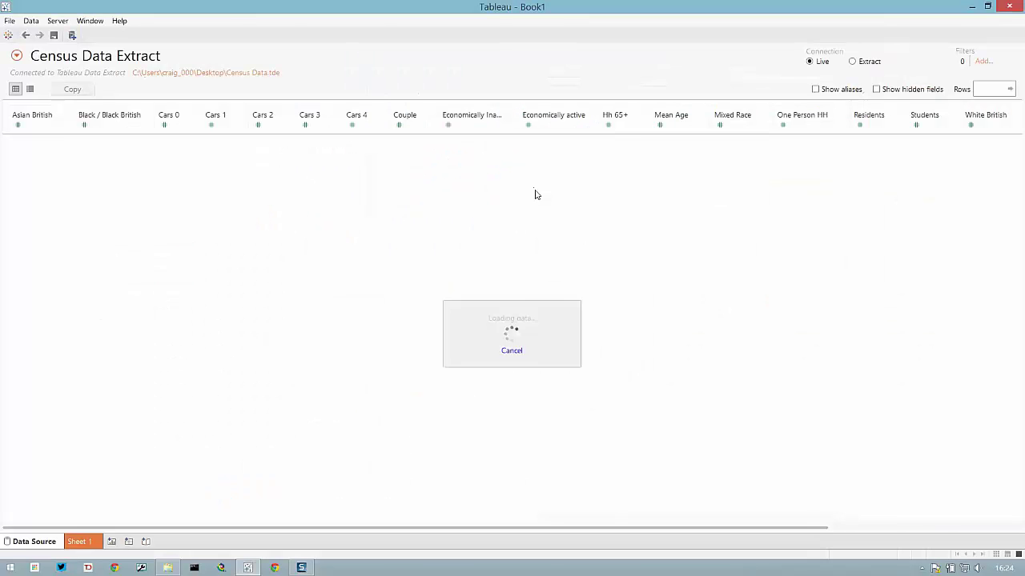
{"action": "left_click", "coordinate": [82, 544]}
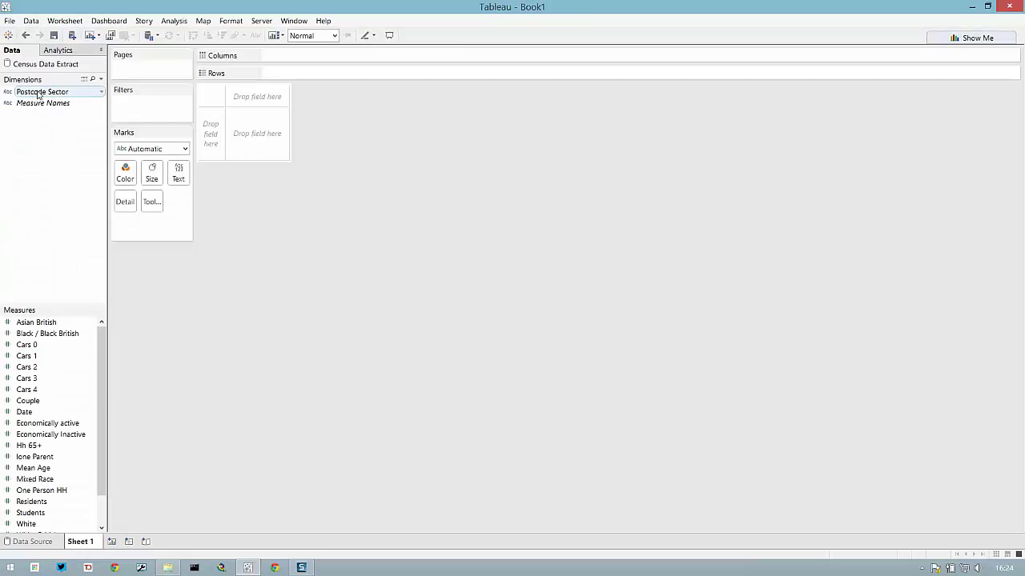
- Chart SUM(Residents) per Postcode Sector as bars sorted descending, then add a new Sheet 2
{"action": "left_click_drag", "start_coordinate": [48, 305], "coordinate": [50, 231]}
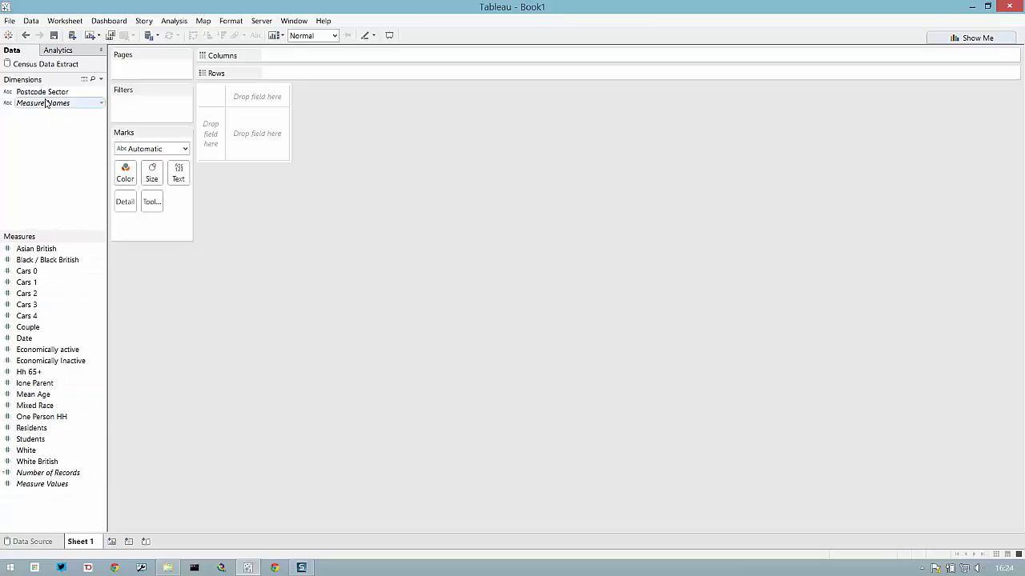
{"action": "left_click_drag", "start_coordinate": [62, 94], "coordinate": [214, 148]}
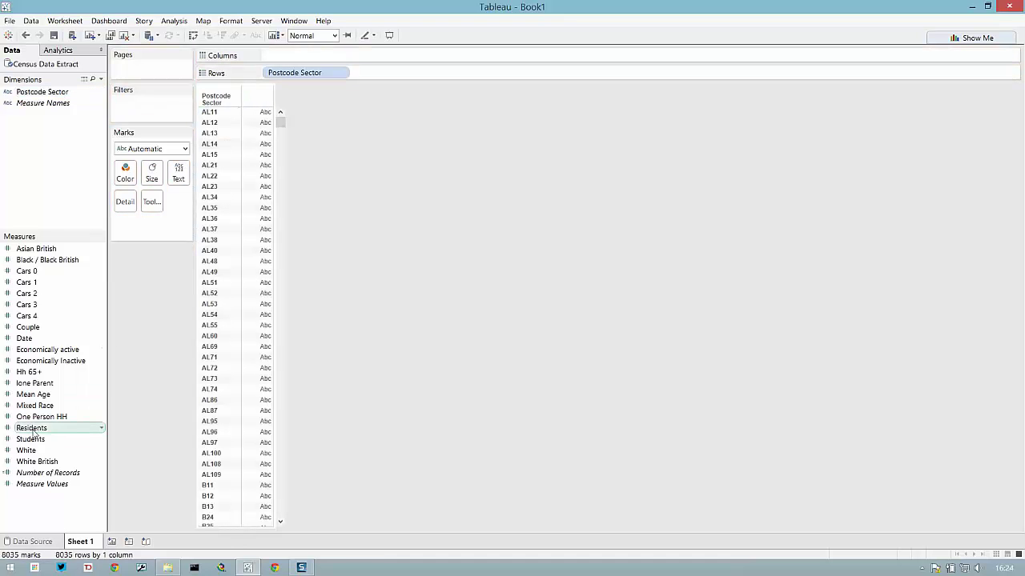
{"action": "left_click_drag", "start_coordinate": [36, 430], "coordinate": [327, 59]}
{"action": "left_click", "coordinate": [221, 35]}
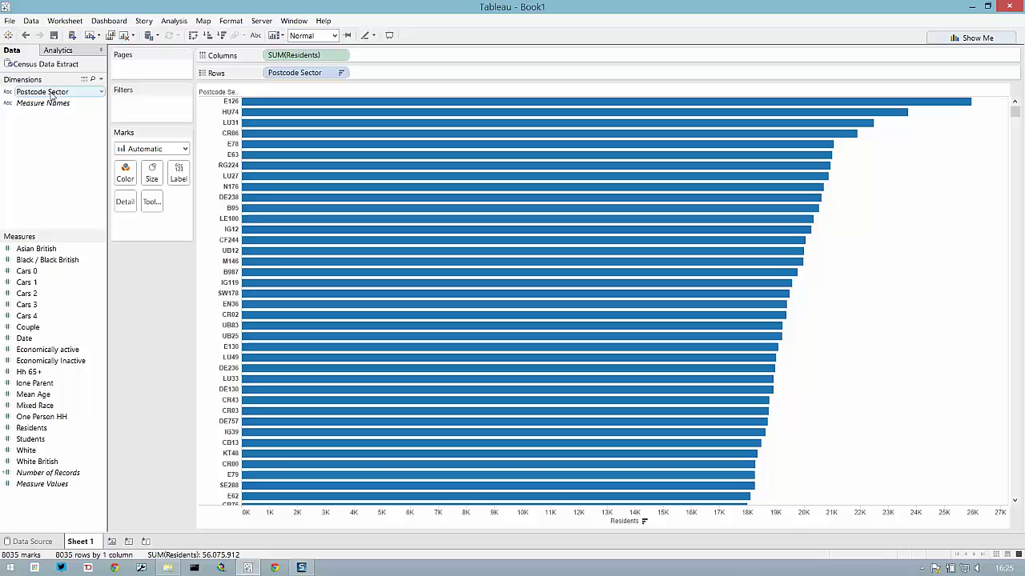
{"action": "left_click", "coordinate": [111, 542]}
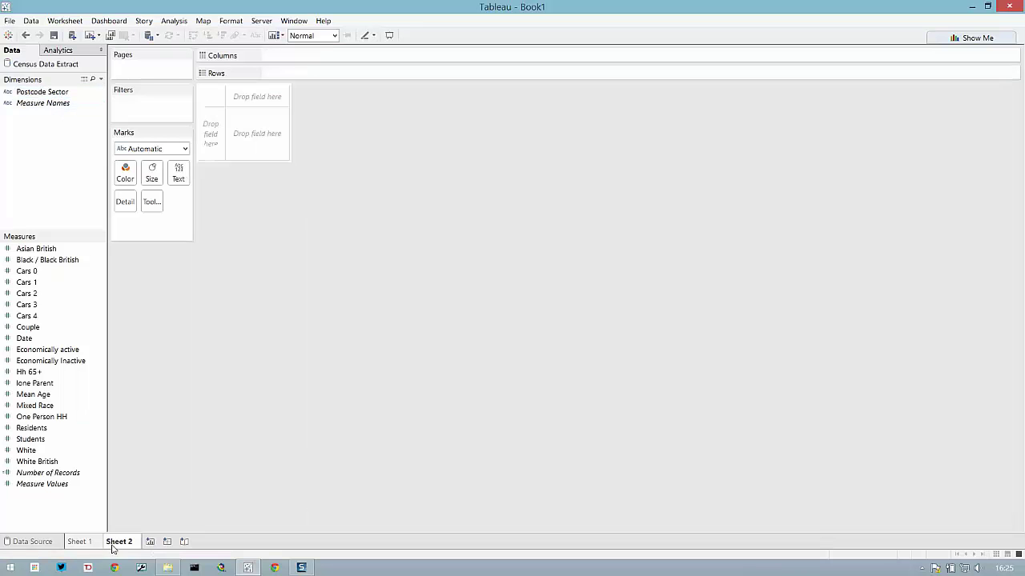
- Give Postcode Sector the GB Postcode Sectors role and map all 8029 sector points
{"action": "right_click", "coordinate": [46, 94]}
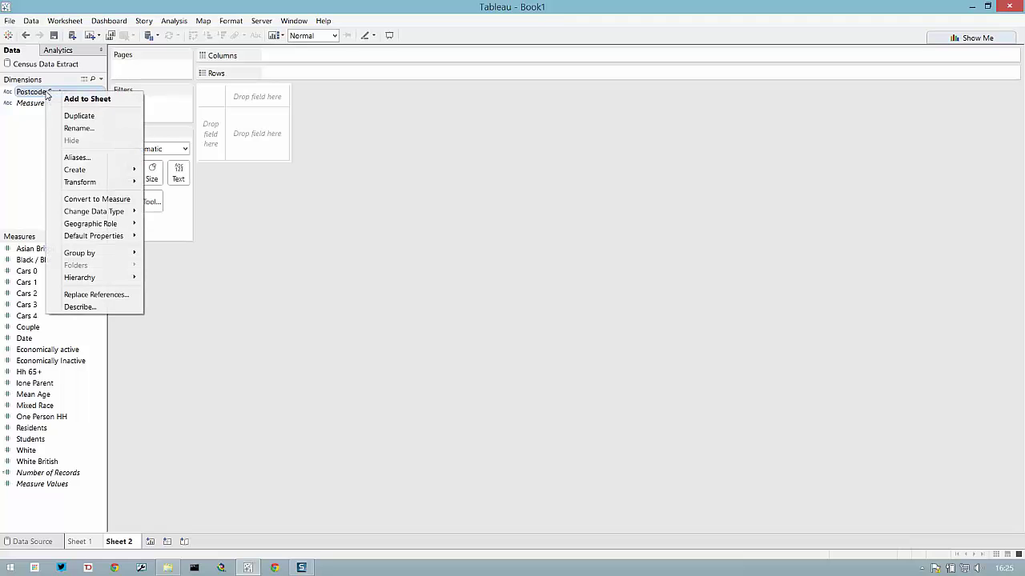
{"action": "mouse_move", "coordinate": [95, 222]}
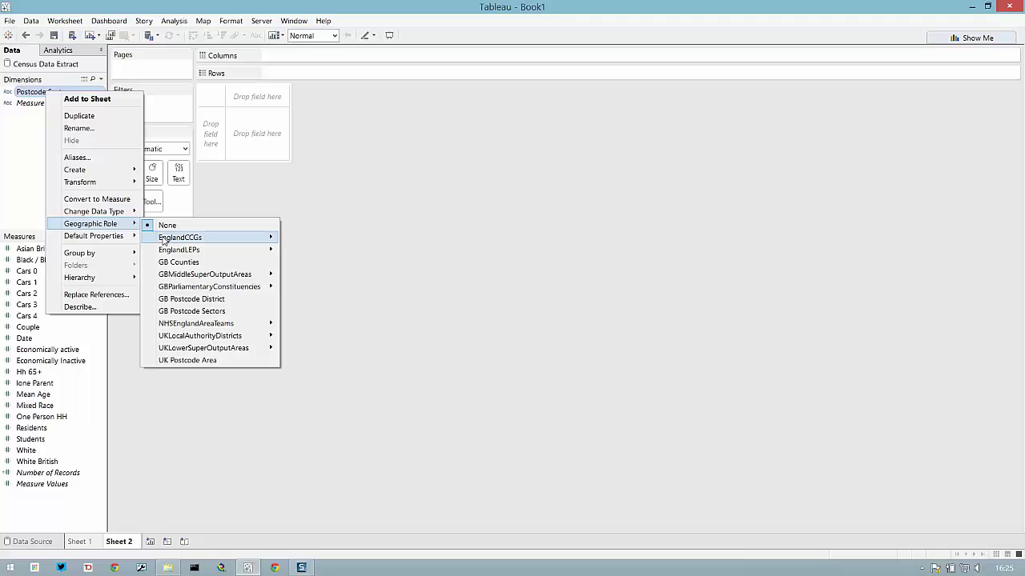
{"action": "mouse_move", "coordinate": [192, 249]}
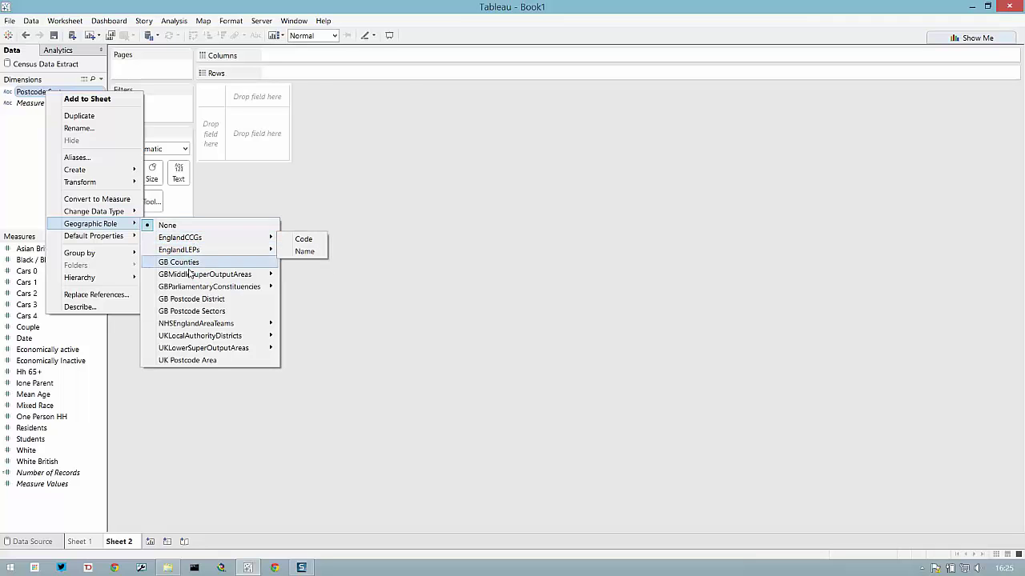
{"action": "left_click", "coordinate": [202, 312]}
{"action": "double_click", "coordinate": [21, 95]}
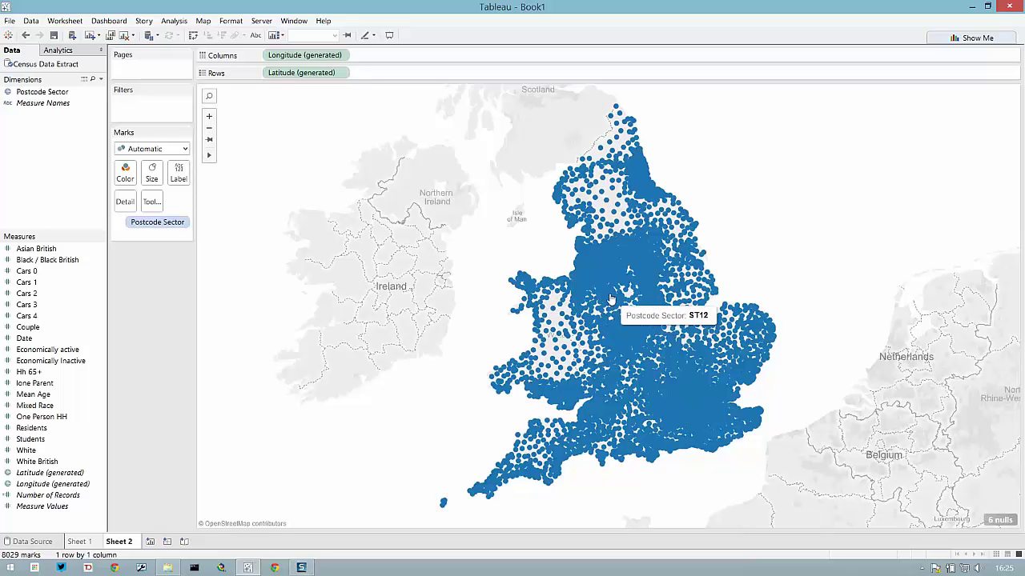
- Change the sector marks to a filled map, briefly trying the symbol map
{"action": "left_click", "coordinate": [161, 150]}
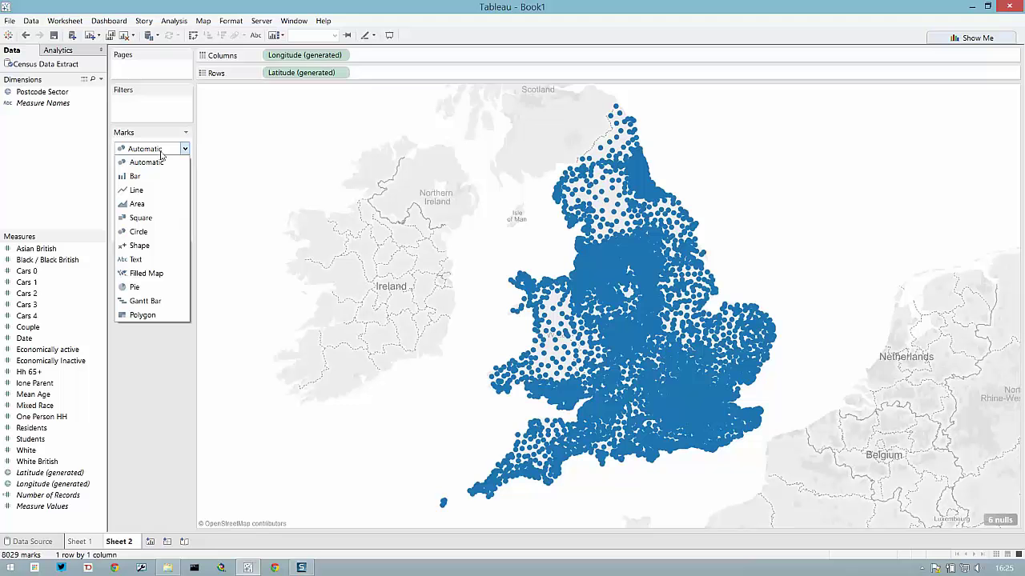
{"action": "left_click", "coordinate": [146, 275]}
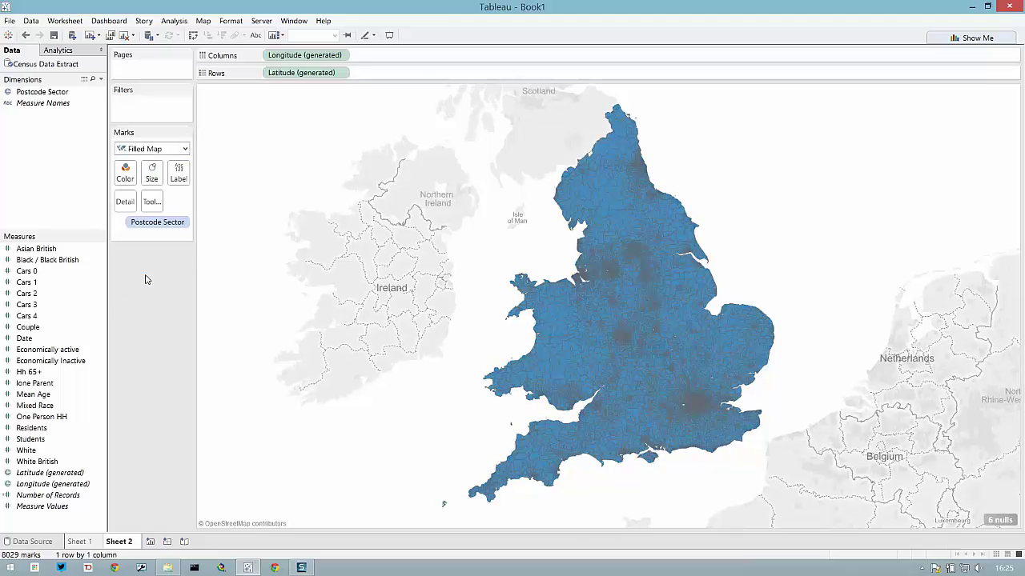
{"action": "left_click", "coordinate": [948, 40]}
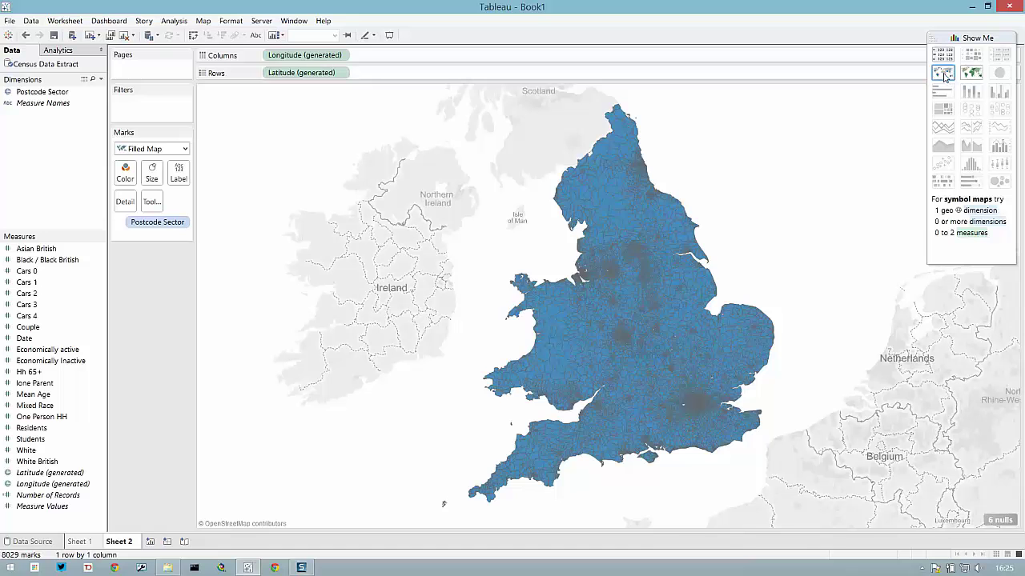
{"action": "left_click", "coordinate": [943, 73]}
{"action": "left_click", "coordinate": [971, 74]}
- Remove area borders and shade the sectors green by SUM(Residents)
{"action": "left_click", "coordinate": [124, 173]}
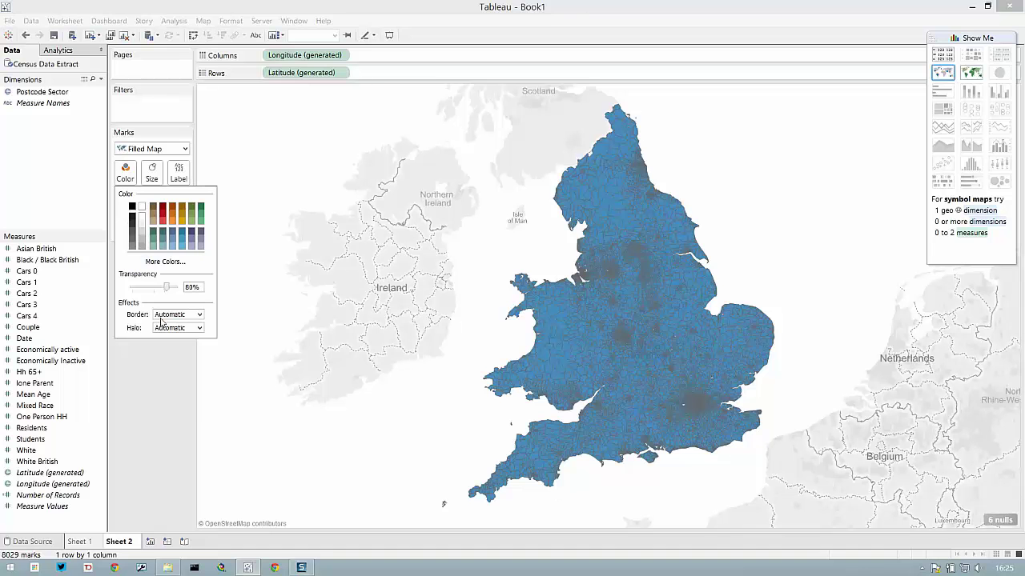
{"action": "left_click", "coordinate": [168, 347]}
{"action": "left_click", "coordinate": [32, 428]}
{"action": "left_click_drag", "start_coordinate": [46, 417], "coordinate": [125, 179]}
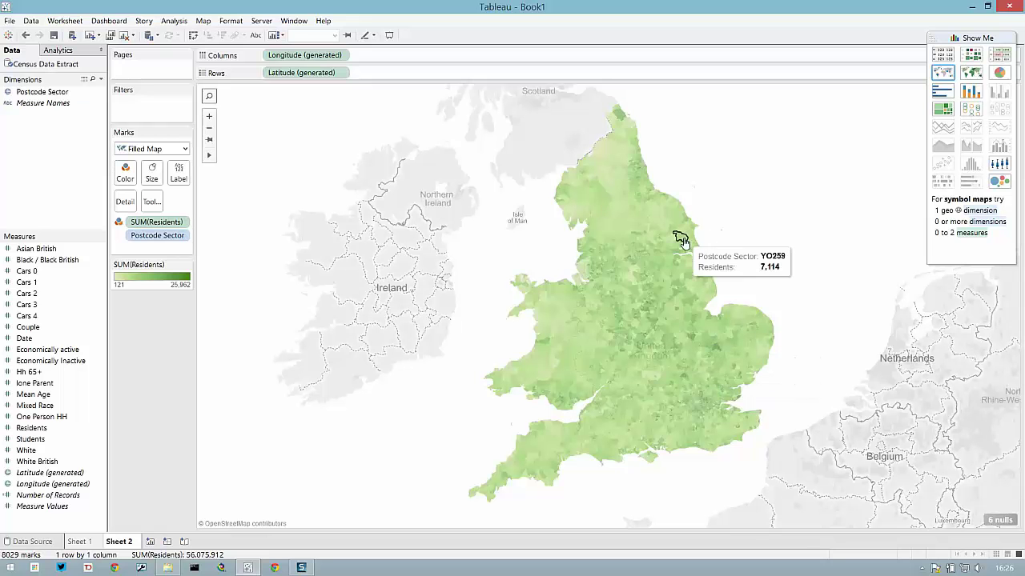
- Create a new calculated field from Postcode Sector named Postcode Area
{"action": "right_click", "coordinate": [46, 93]}
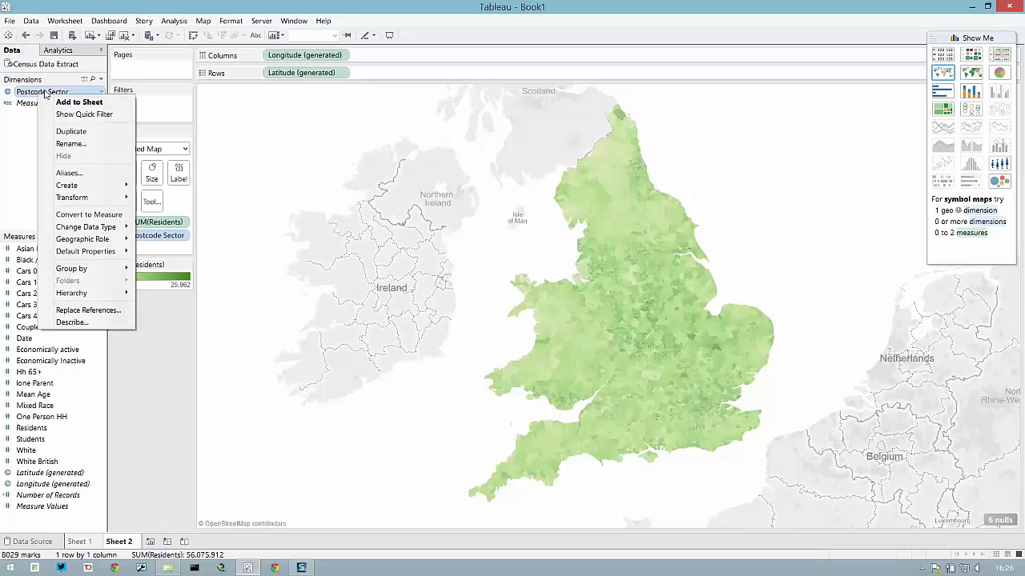
{"action": "mouse_move", "coordinate": [68, 186]}
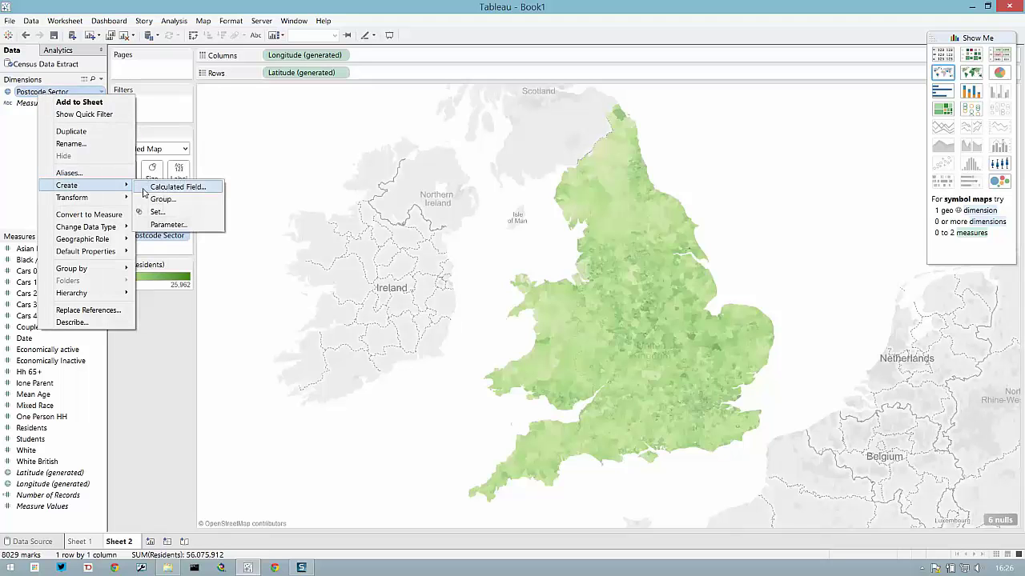
{"action": "left_click", "coordinate": [137, 189]}
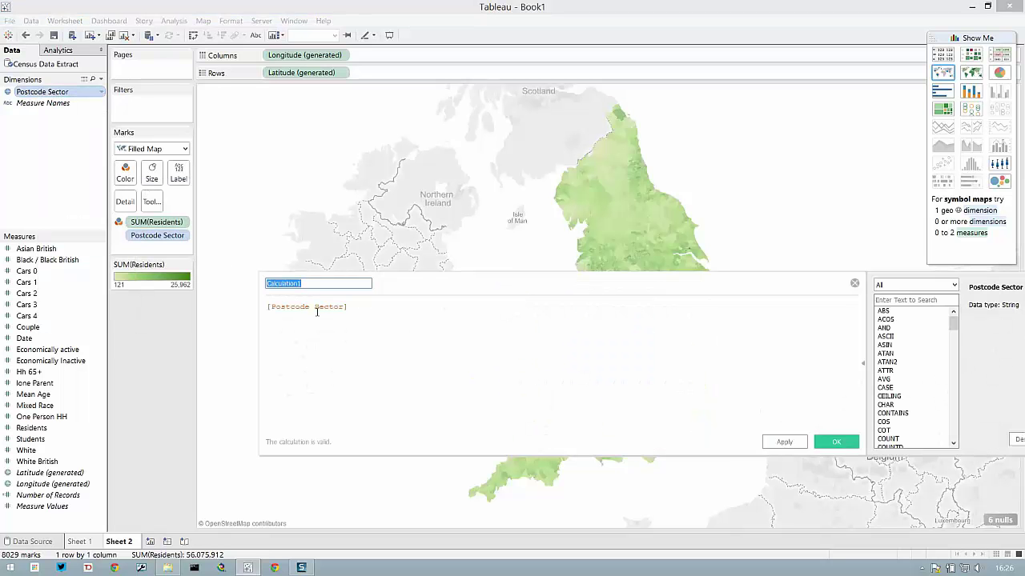
{"action": "type", "text": "OP"}
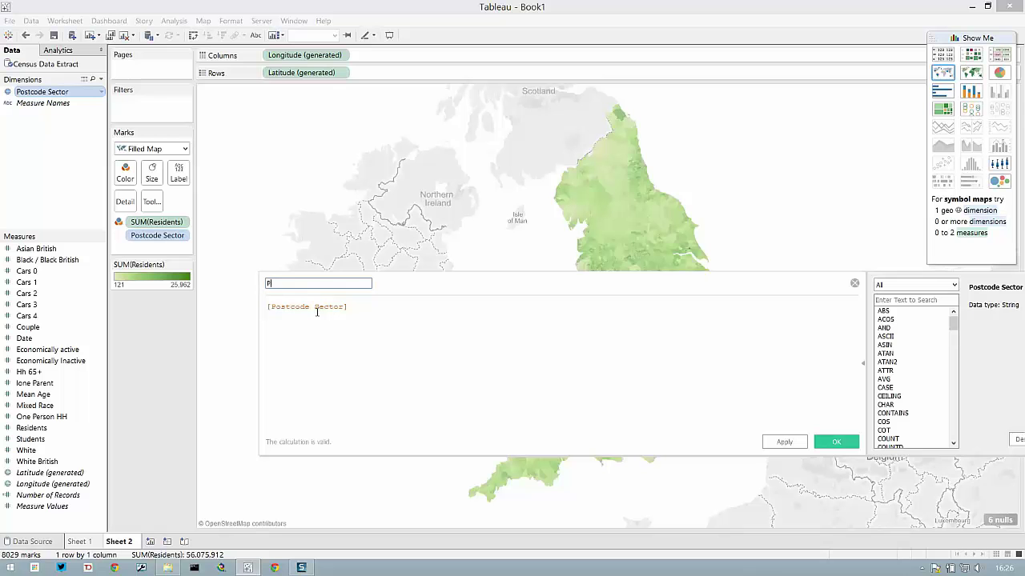
{"action": "type", "text": "stcode Area"}
- Enter the formula REGEXP_EXTRACT([Postcode Sector],"([A-Z][A-Z]?)") and confirm the calculation
{"action": "triple_click", "coordinate": [317, 312]}
{"action": "key", "text": "Home"}
{"action": "type", "text": "Rege"}
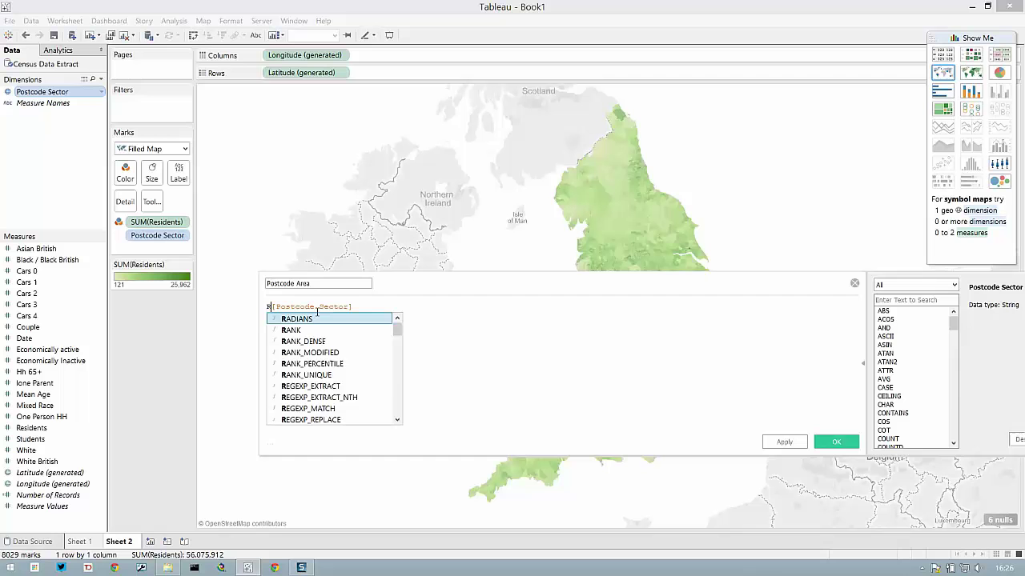
{"action": "key", "text": "Return"}
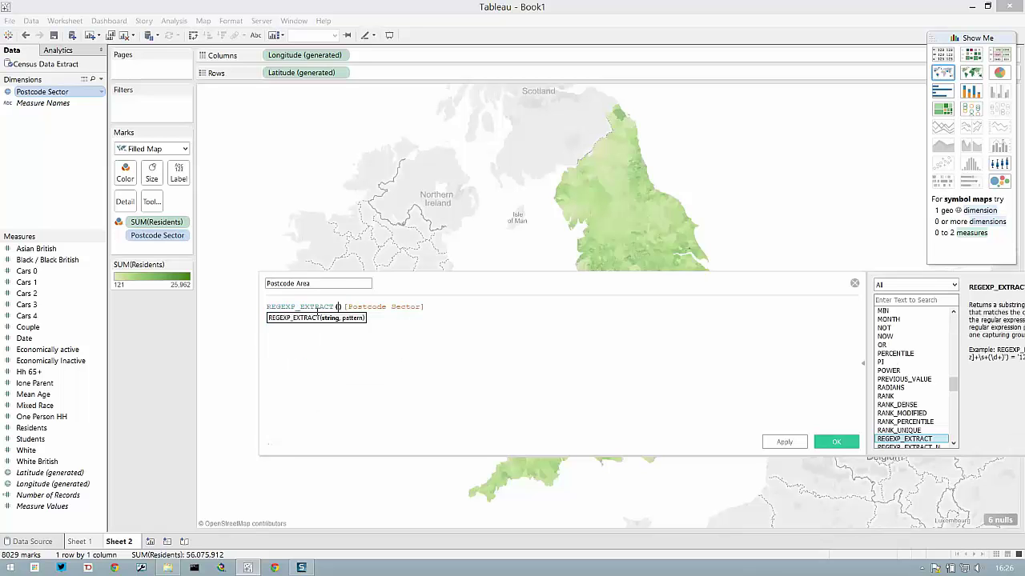
{"action": "key", "text": "Delete"}
{"action": "key", "text": "Delete"}
{"action": "key", "text": "End"}
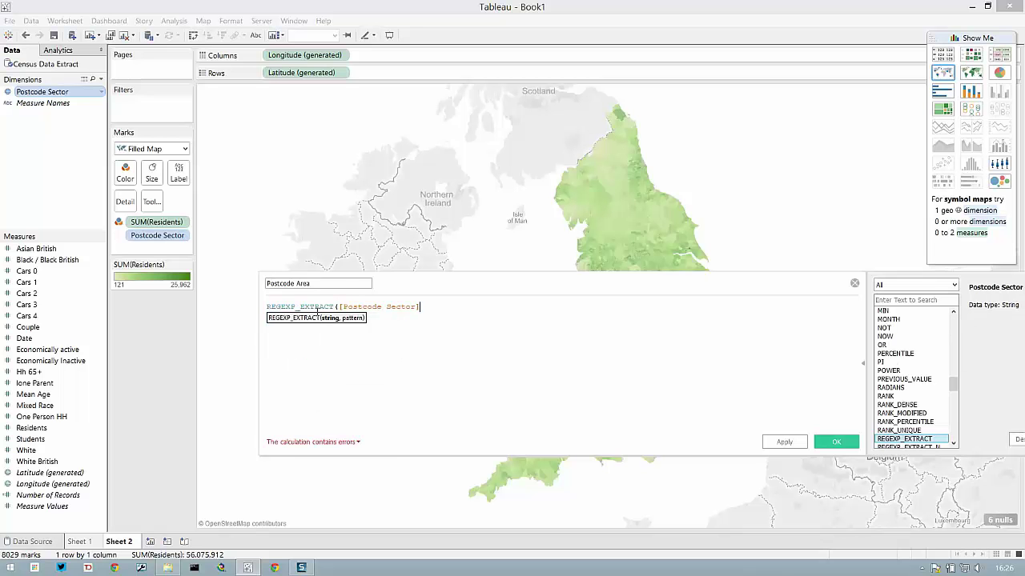
{"action": "type", "text": ",\""}
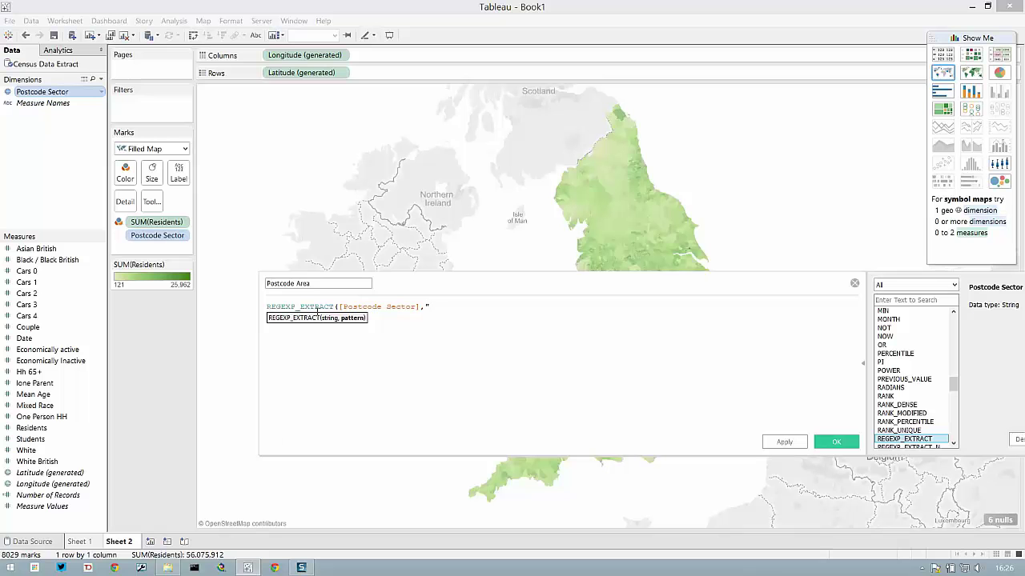
{"action": "type", "text": "([A-Z]"}
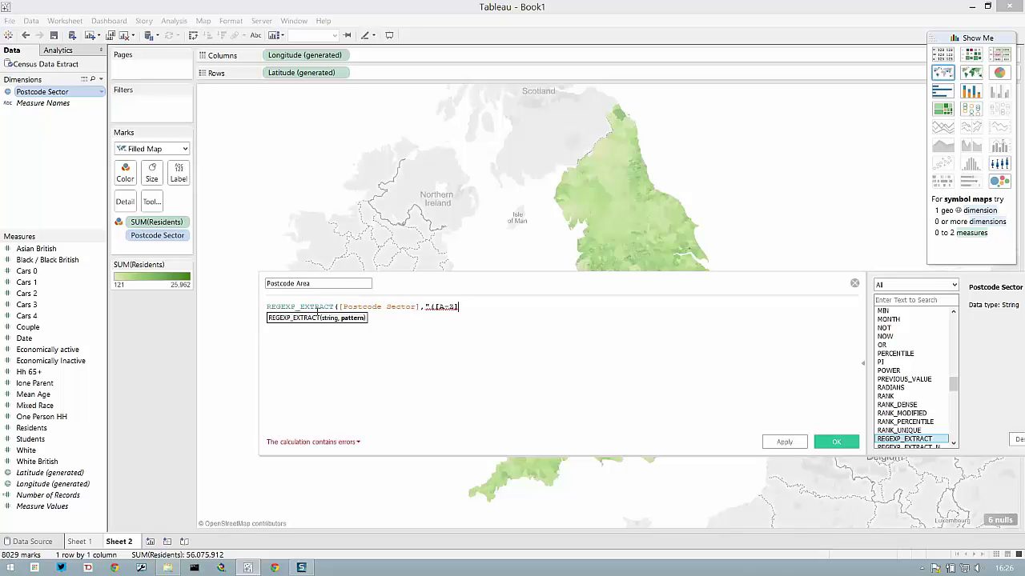
{"action": "type", "text": "["}
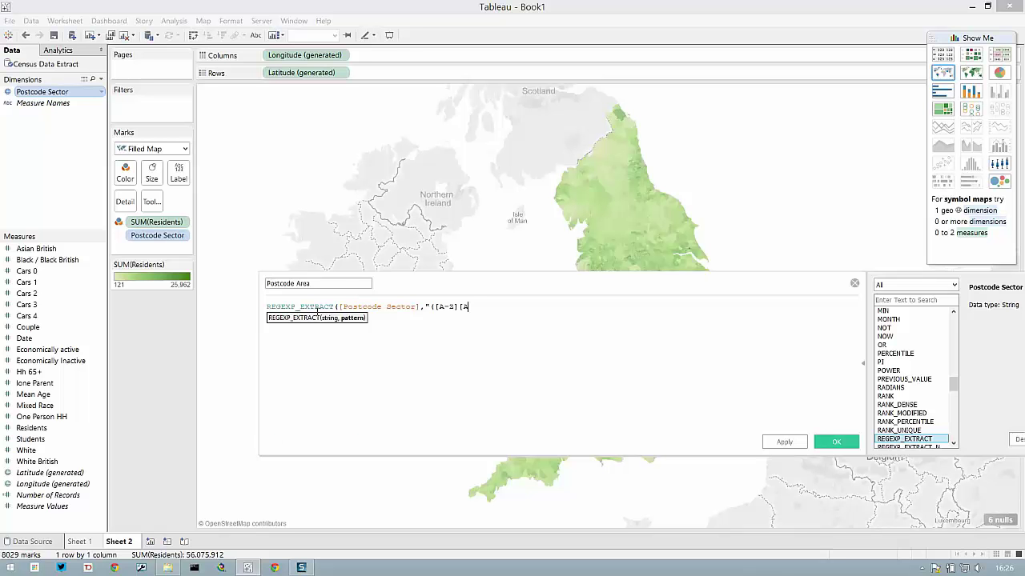
{"action": "type", "text": "A-Z]?)\")"}
{"action": "left_click", "coordinate": [829, 442]}
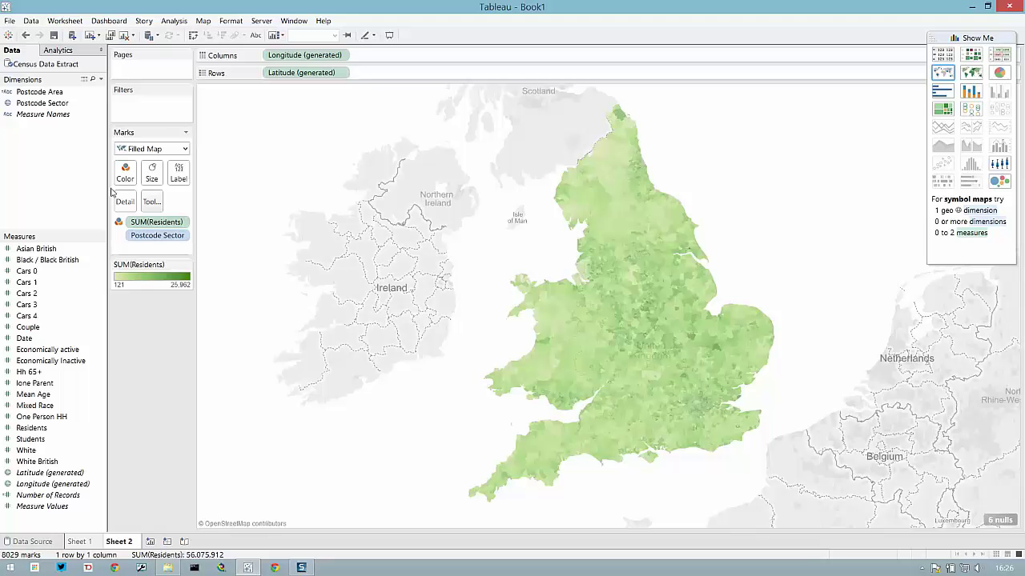
- Assign Postcode Area the UK Postcode Area geographic role
{"action": "right_click", "coordinate": [56, 92]}
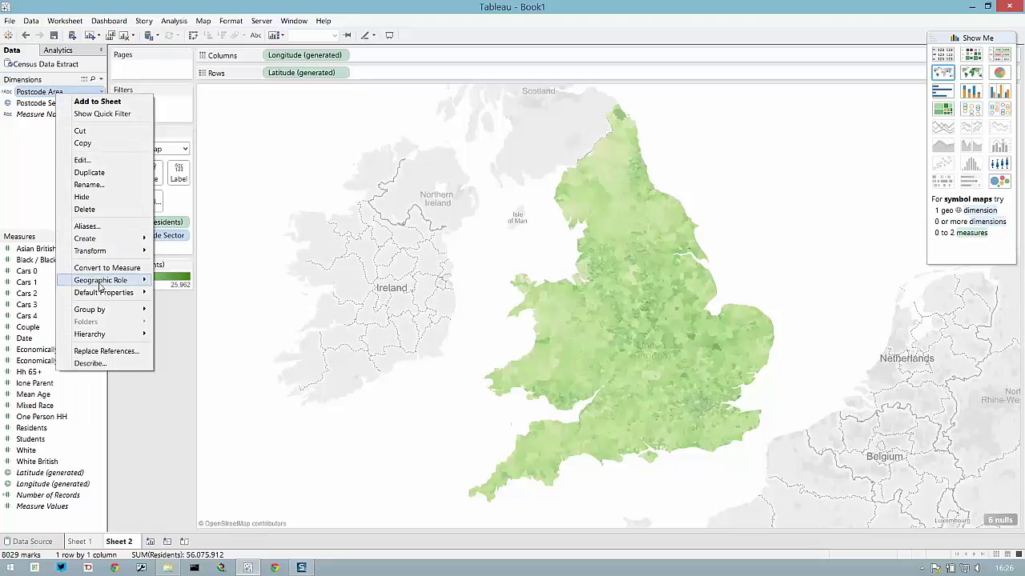
{"action": "mouse_move", "coordinate": [108, 281]}
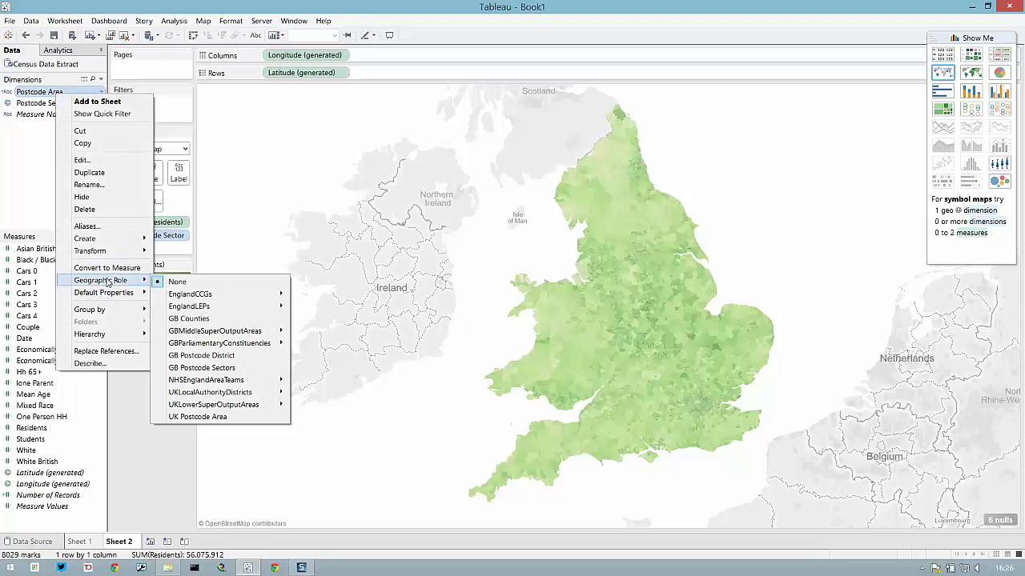
{"action": "left_click", "coordinate": [208, 417]}
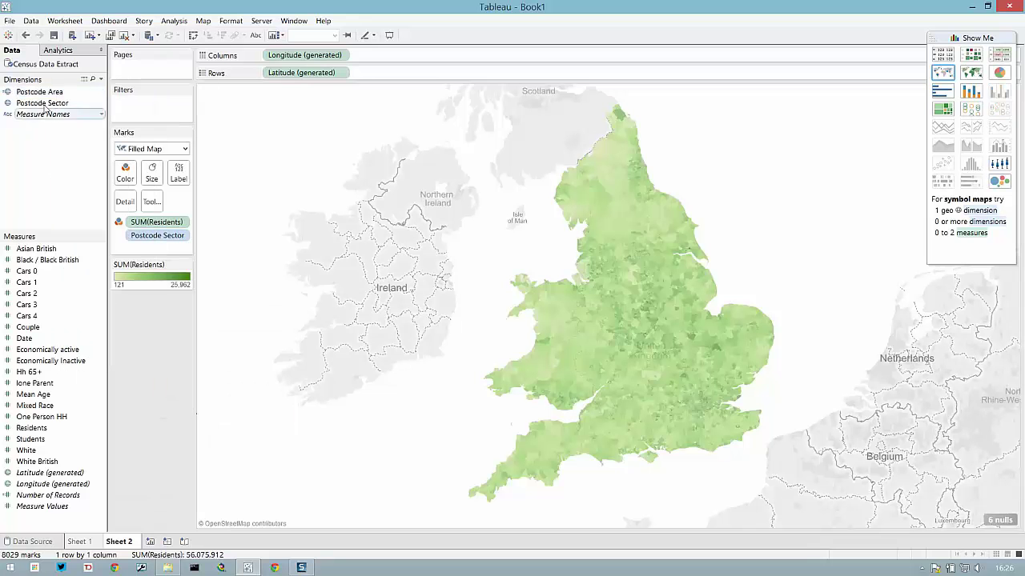
- Group Postcode Sector under Postcode Area in a hierarchy named Postcode
{"action": "left_click_drag", "start_coordinate": [51, 103], "coordinate": [48, 92]}
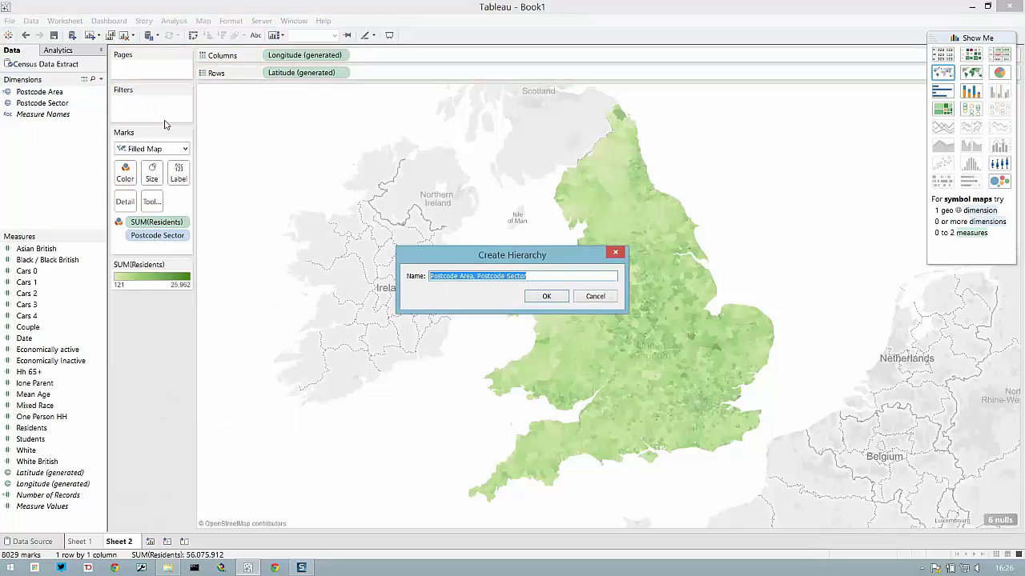
{"action": "type", "text": "P"}
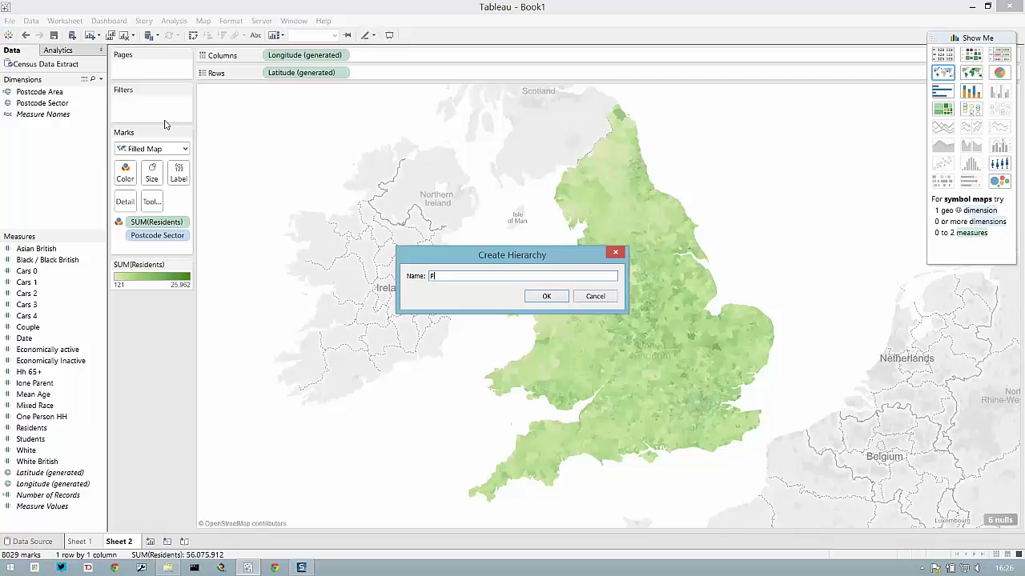
{"action": "type", "text": "ostcode"}
{"action": "key", "text": "Return"}
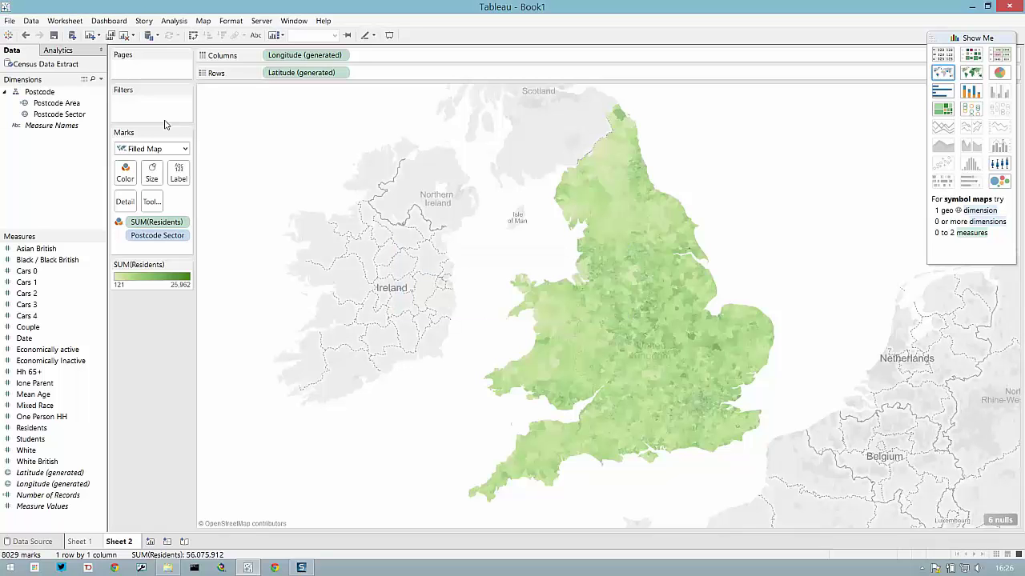
- Map Postcode Area drilled down to Postcode Sector, and duplicate Latitude for two stacked maps
{"action": "left_click_drag", "start_coordinate": [49, 103], "coordinate": [150, 240]}
{"action": "left_click_drag", "start_coordinate": [151, 241], "coordinate": [149, 238]}
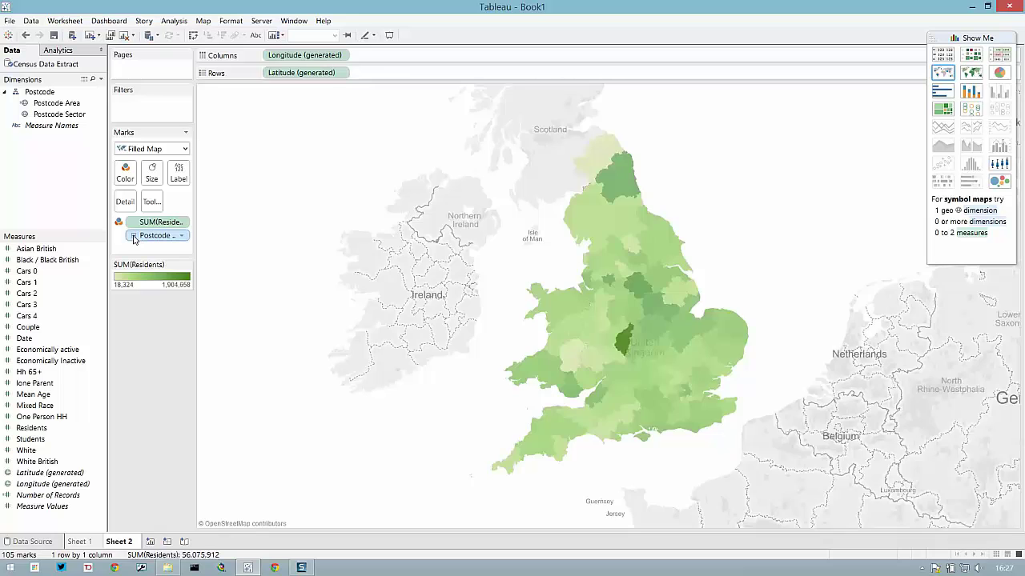
{"action": "left_click", "coordinate": [134, 238]}
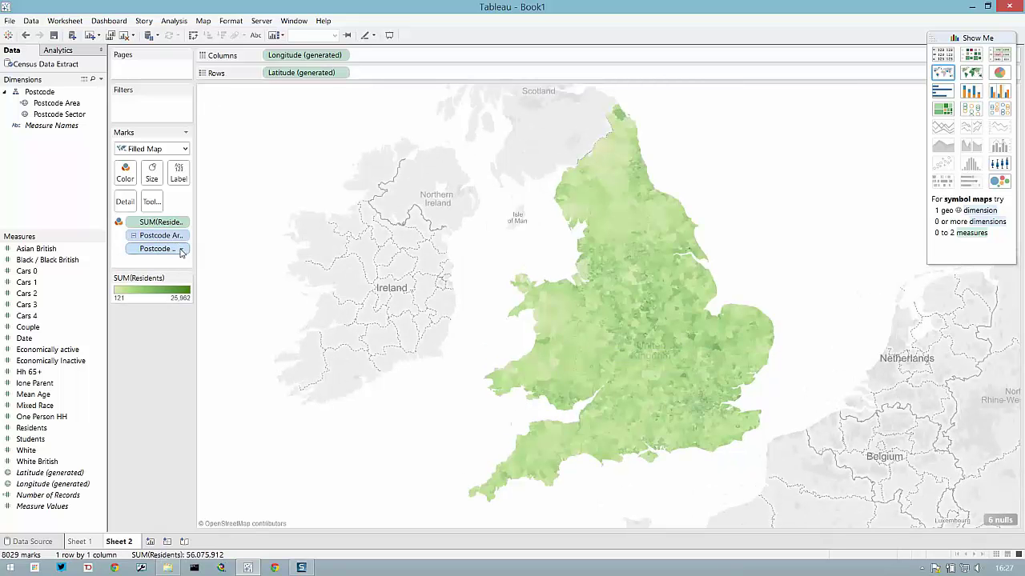
{"action": "left_click_drag", "start_coordinate": [336, 73], "coordinate": [393, 87]}
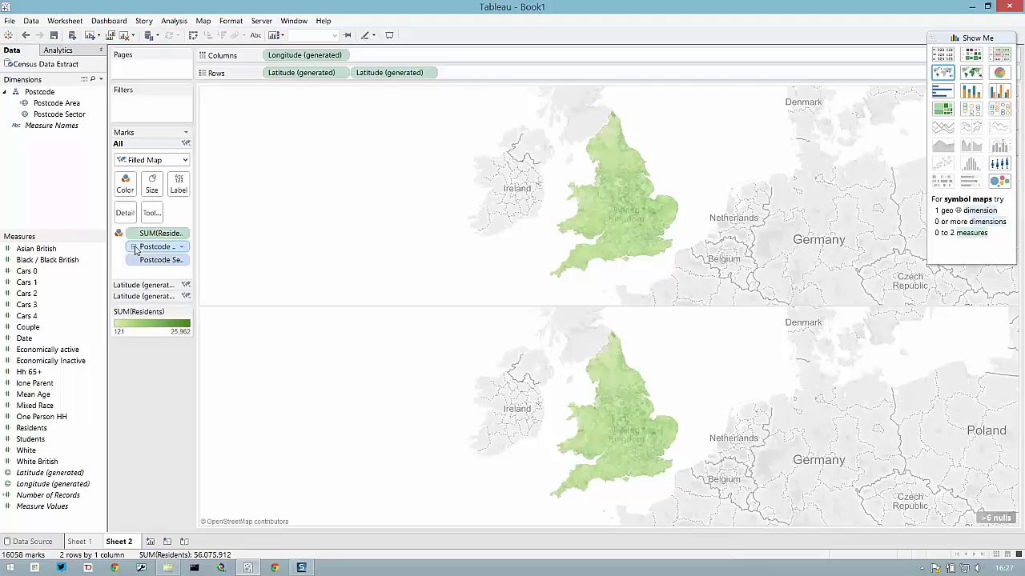
- Keep only Postcode Area on the top map and only Postcode Sector on the bottom map
{"action": "left_click", "coordinate": [136, 286]}
{"action": "left_click_drag", "start_coordinate": [166, 273], "coordinate": [81, 175]}
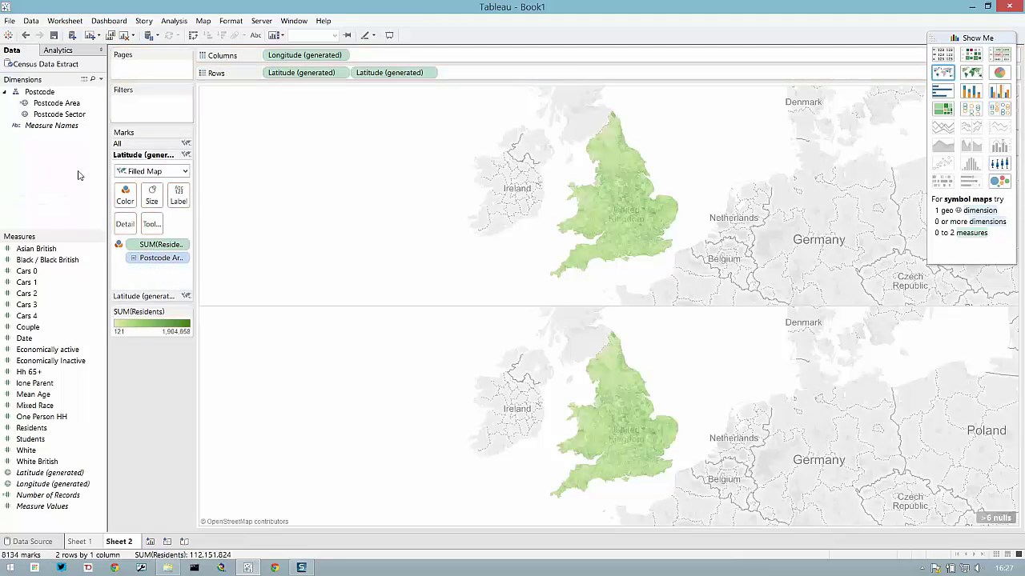
{"action": "left_click", "coordinate": [146, 296]}
{"action": "left_click_drag", "start_coordinate": [164, 270], "coordinate": [72, 184]}
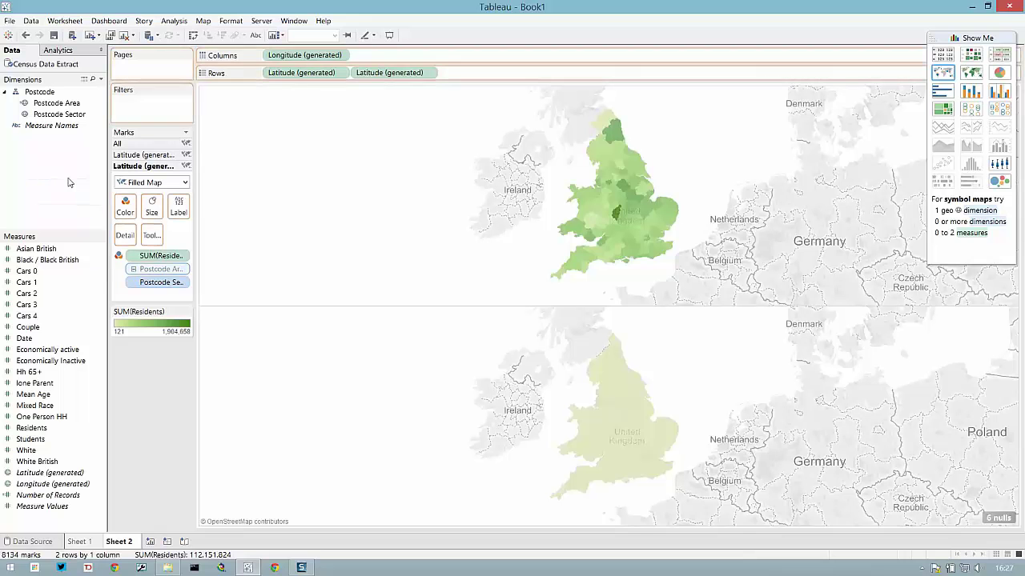
- Draw the bottom map as small circles sized by SUM(Residents)
{"action": "left_click", "coordinate": [159, 187]}
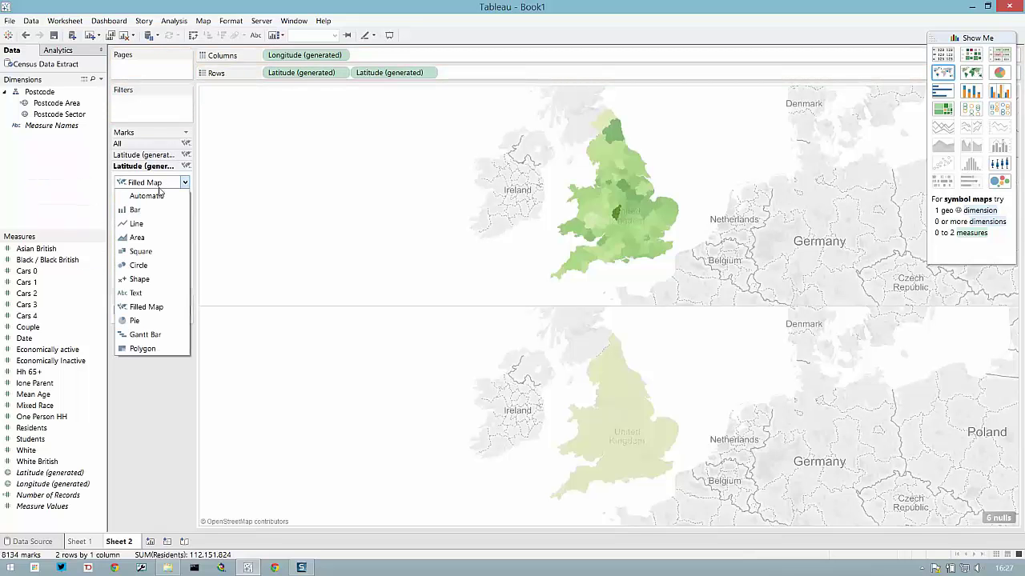
{"action": "left_click", "coordinate": [148, 266]}
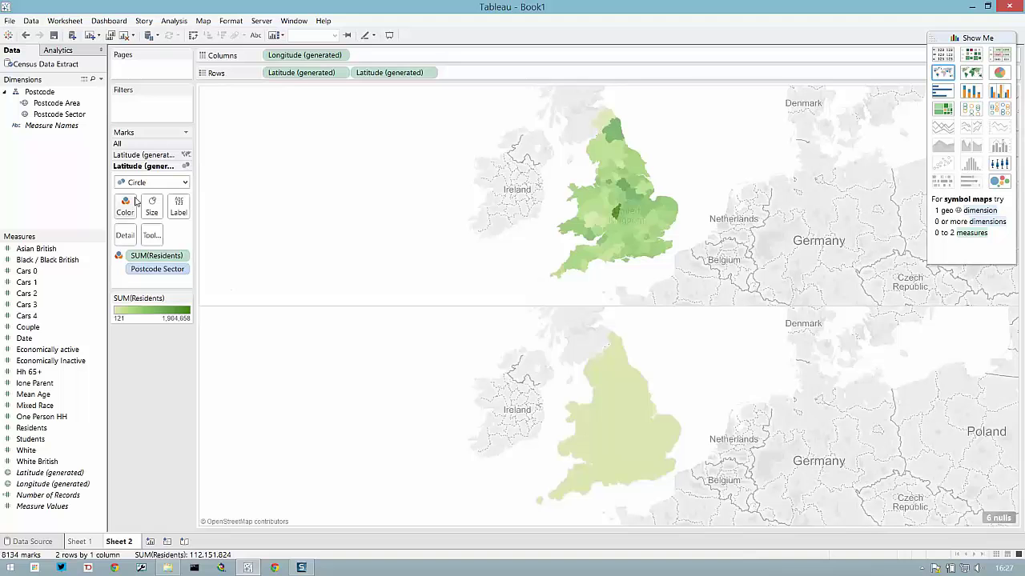
{"action": "left_click_drag", "start_coordinate": [156, 276], "coordinate": [164, 212]}
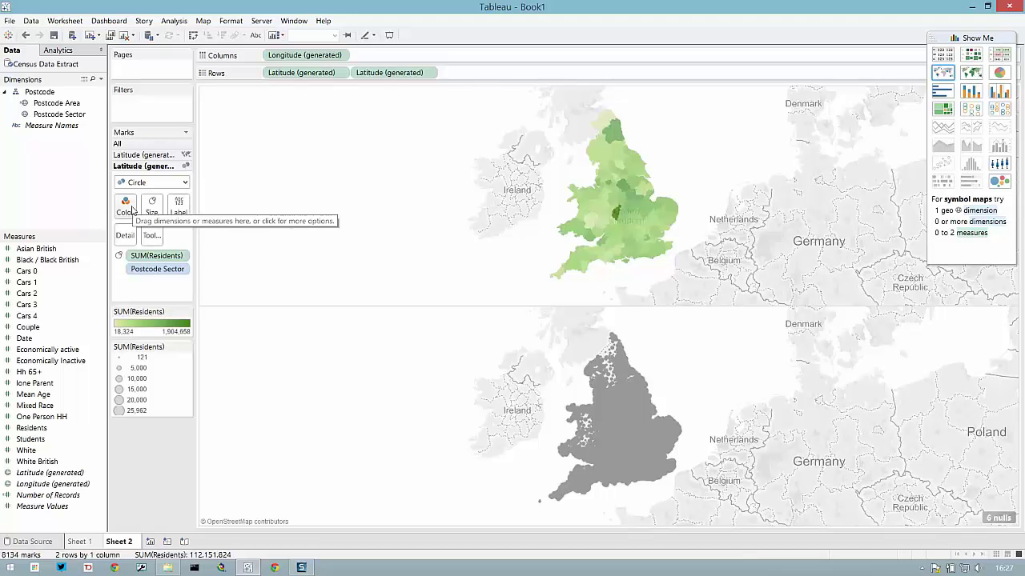
{"action": "left_click", "coordinate": [152, 206]}
{"action": "left_click_drag", "start_coordinate": [159, 237], "coordinate": [155, 237]}
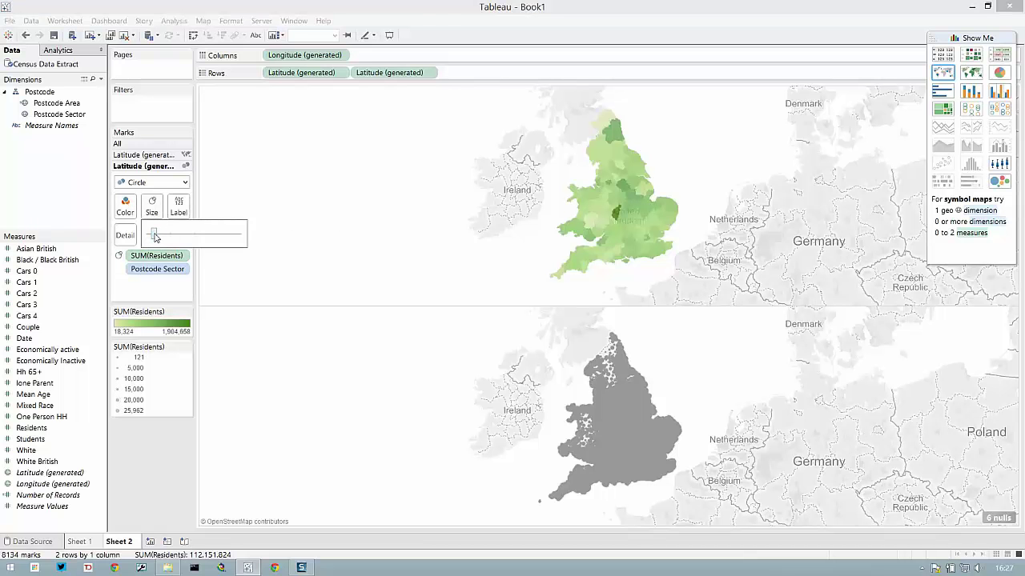
- Make the second Latitude a dual axis so the two maps overlay
{"action": "right_click", "coordinate": [397, 74]}
{"action": "left_click", "coordinate": [416, 161]}
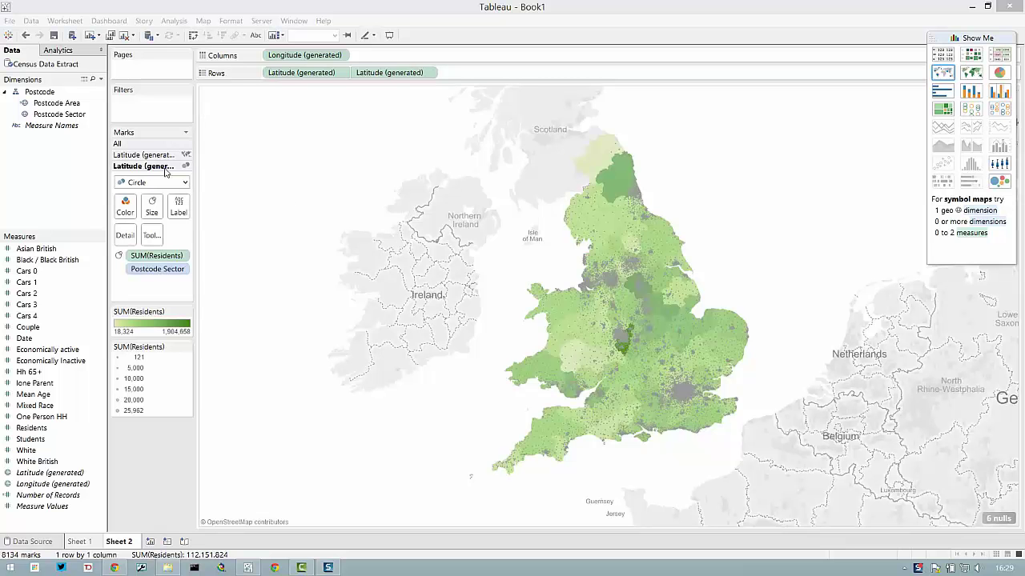
- Close the workbook without saving changes and quit Tableau Desktop
{"action": "left_click", "coordinate": [10, 20]}
{"action": "left_click", "coordinate": [28, 59]}
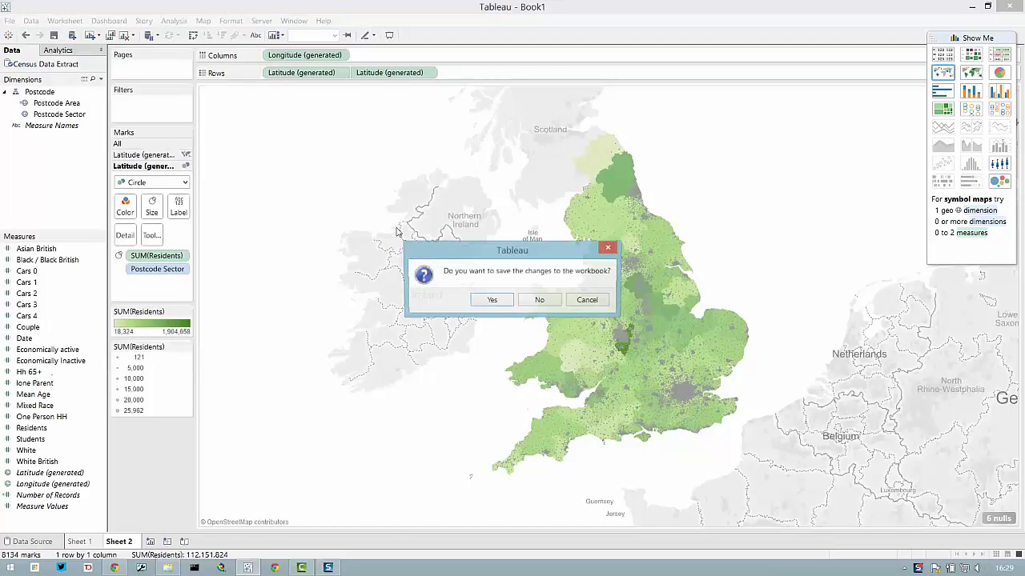
{"action": "left_click", "coordinate": [544, 298]}
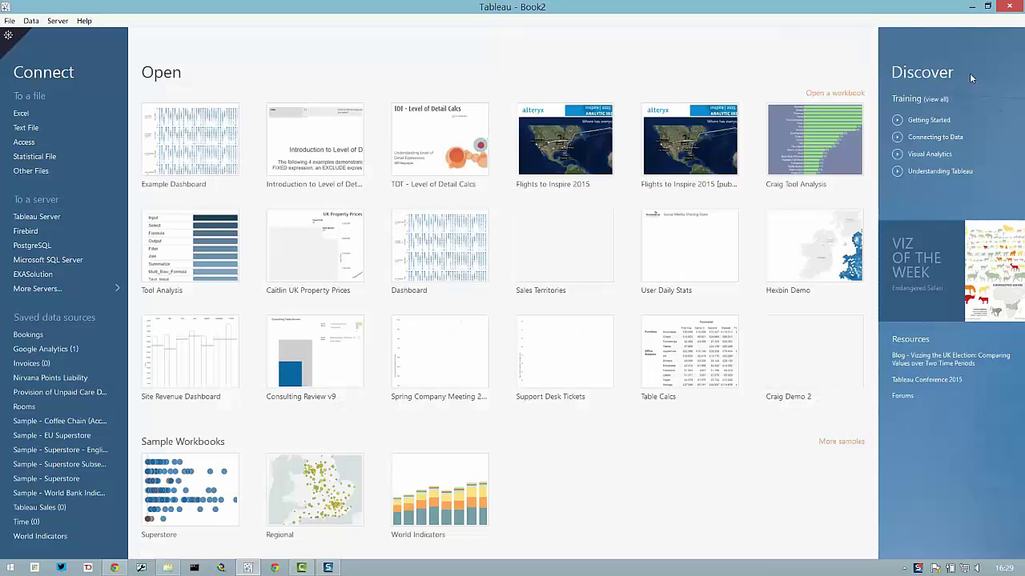
{"action": "left_click", "coordinate": [1013, 11]}
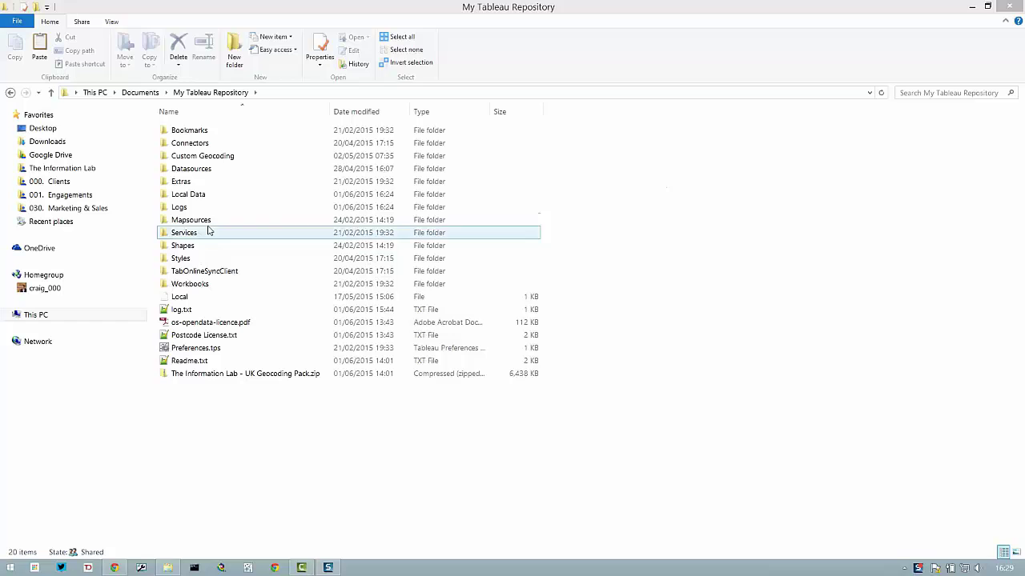
- Delete the Local Data folder from My Tableau Repository
{"action": "left_click", "coordinate": [201, 198]}
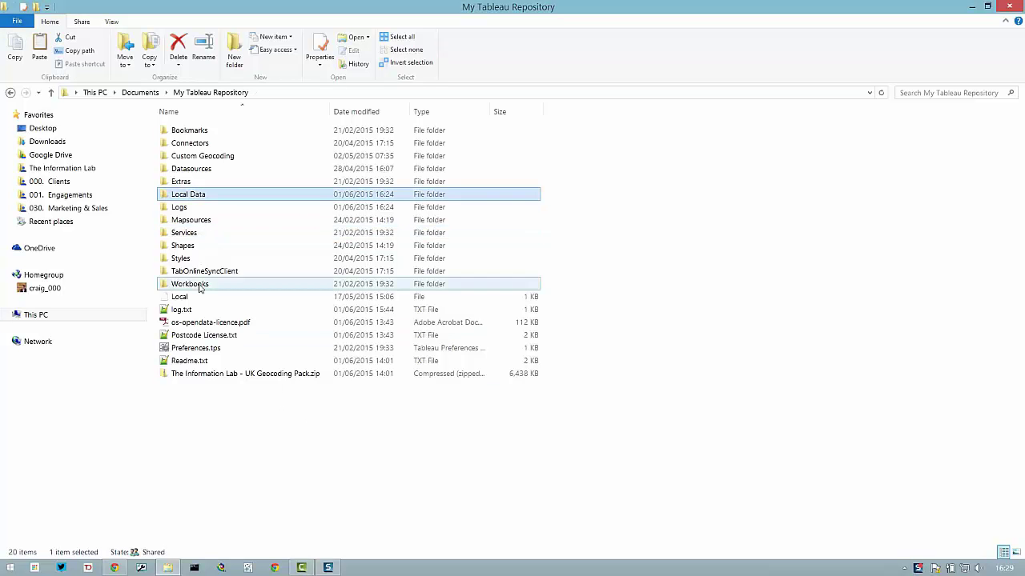
{"action": "key", "text": "Delete"}
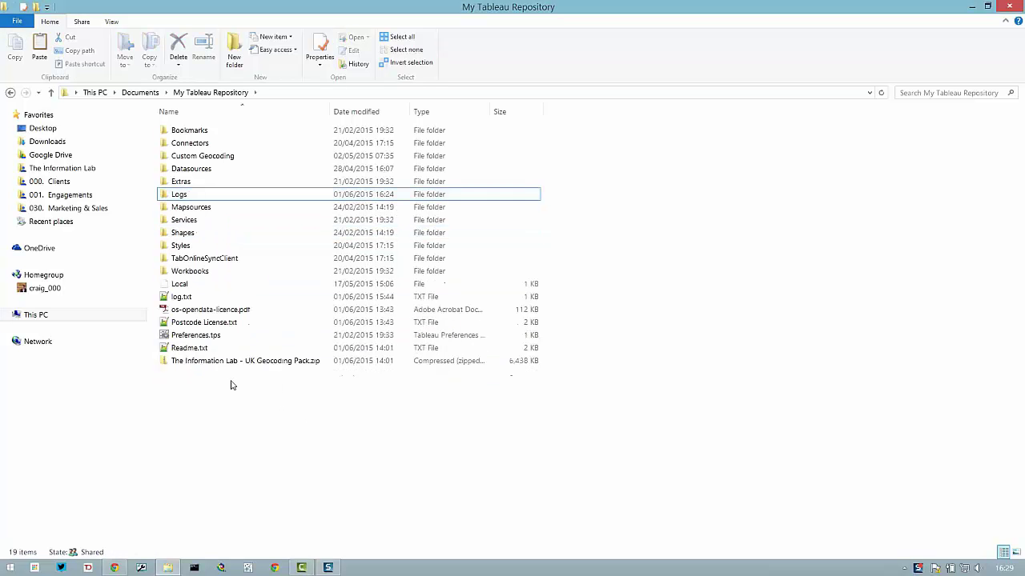